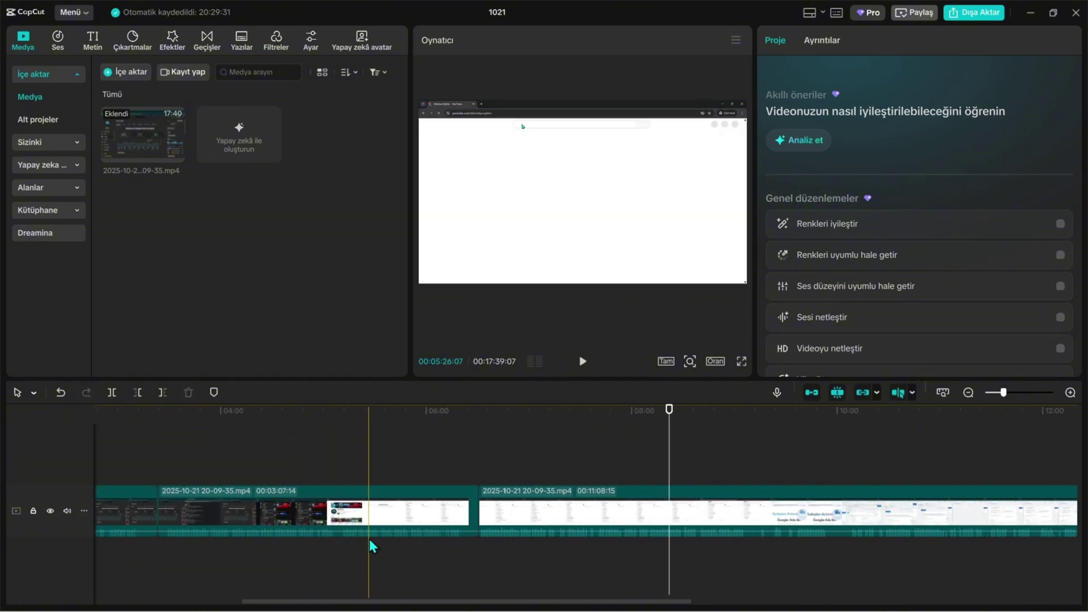
- Try to cut pauses out of the video clip manually by splitting it around the 31-second mark and removing a section
{"action": "left_click_drag", "start_coordinate": [823, 422], "coordinate": [226, 443]}
{"action": "key", "text": "ctrl+b"}
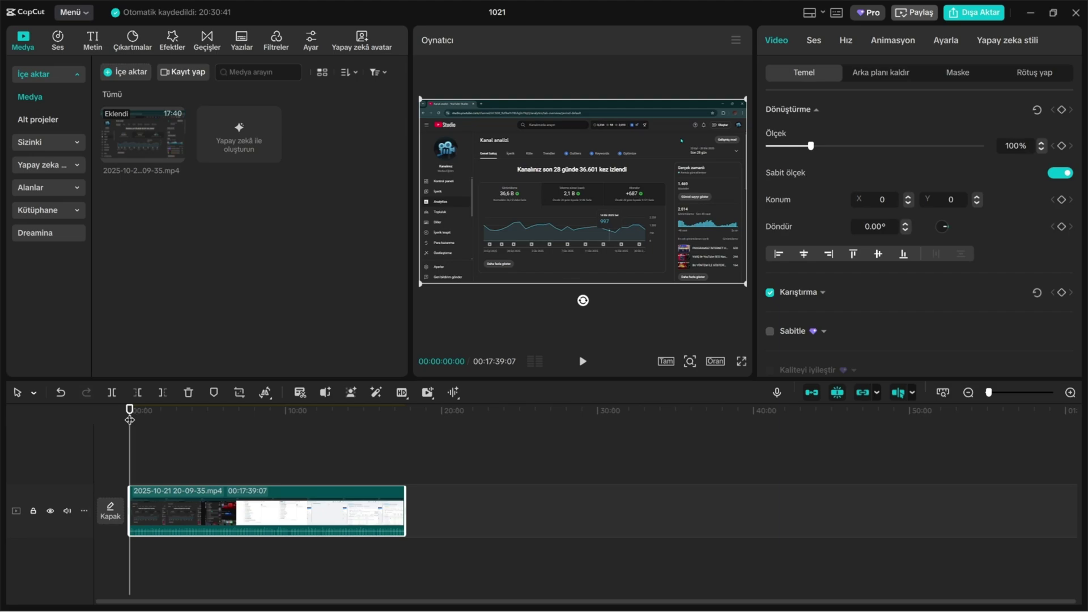
{"action": "scroll", "coordinate": [139, 513], "scroll_direction": "up", "scroll_amount": 5, "text": "ctrl"}
{"action": "scroll", "coordinate": [153, 521], "scroll_direction": "up", "scroll_amount": 3, "text": "ctrl"}
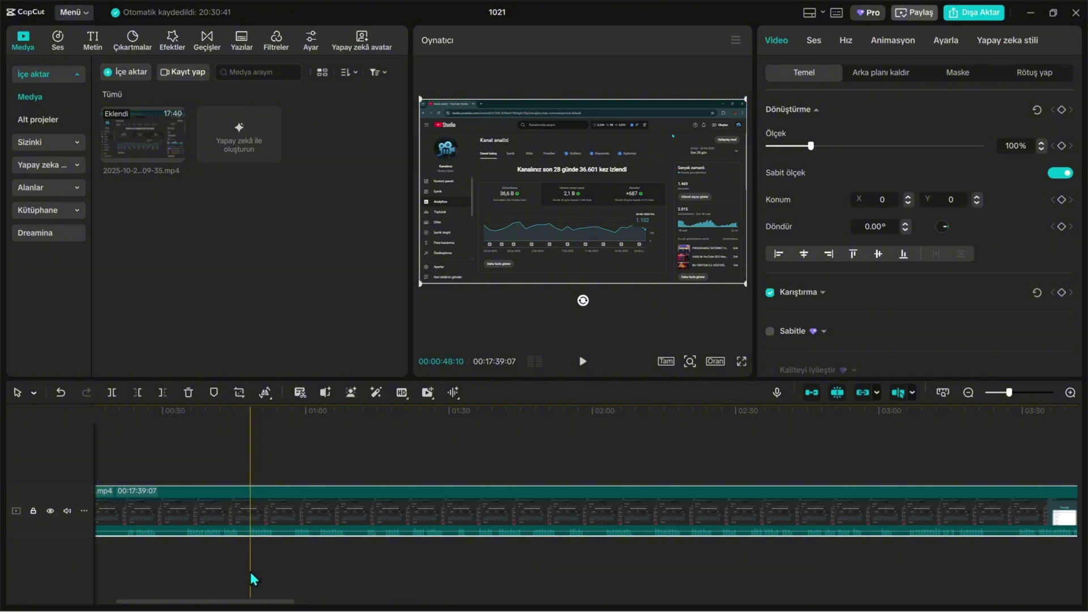
{"action": "left_click_drag", "start_coordinate": [250, 602], "coordinate": [230, 602]}
{"action": "left_click_drag", "start_coordinate": [129, 409], "coordinate": [277, 409]}
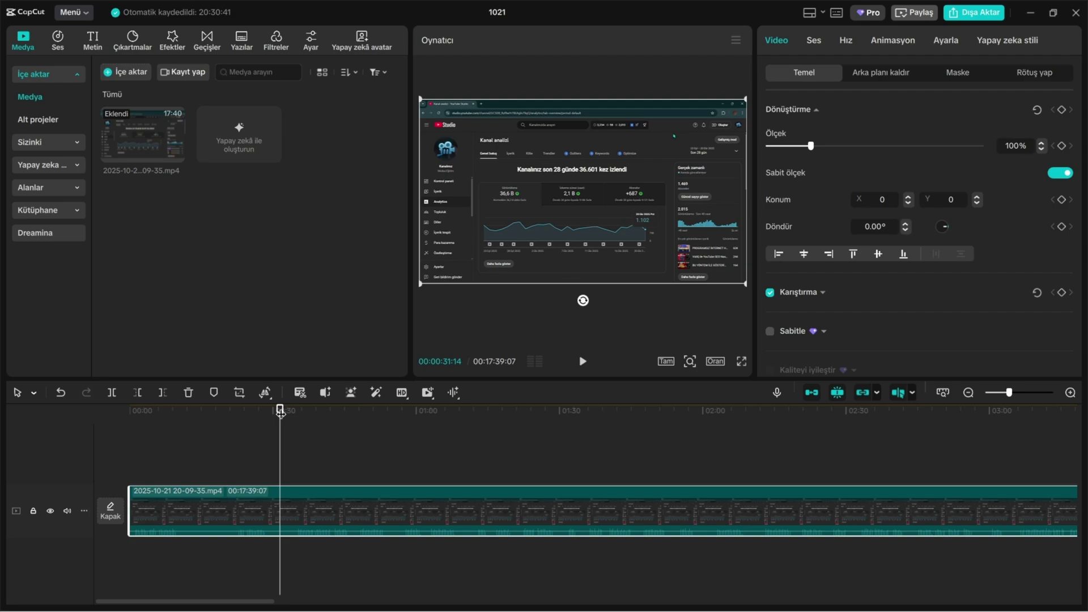
{"action": "left_click_drag", "start_coordinate": [280, 412], "coordinate": [281, 412]}
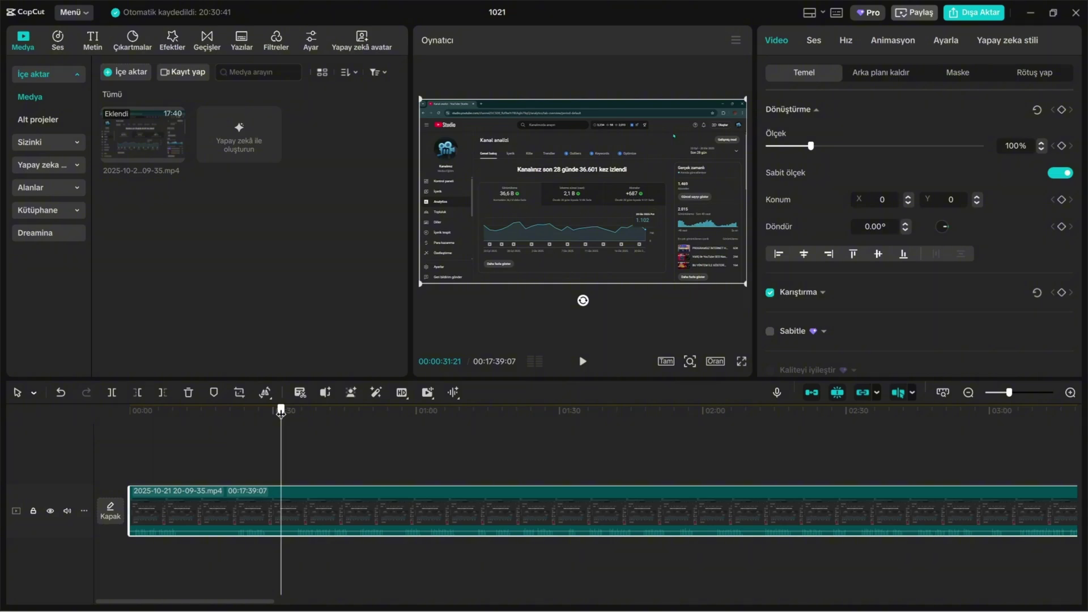
{"action": "left_click_drag", "start_coordinate": [280, 412], "coordinate": [280, 412]}
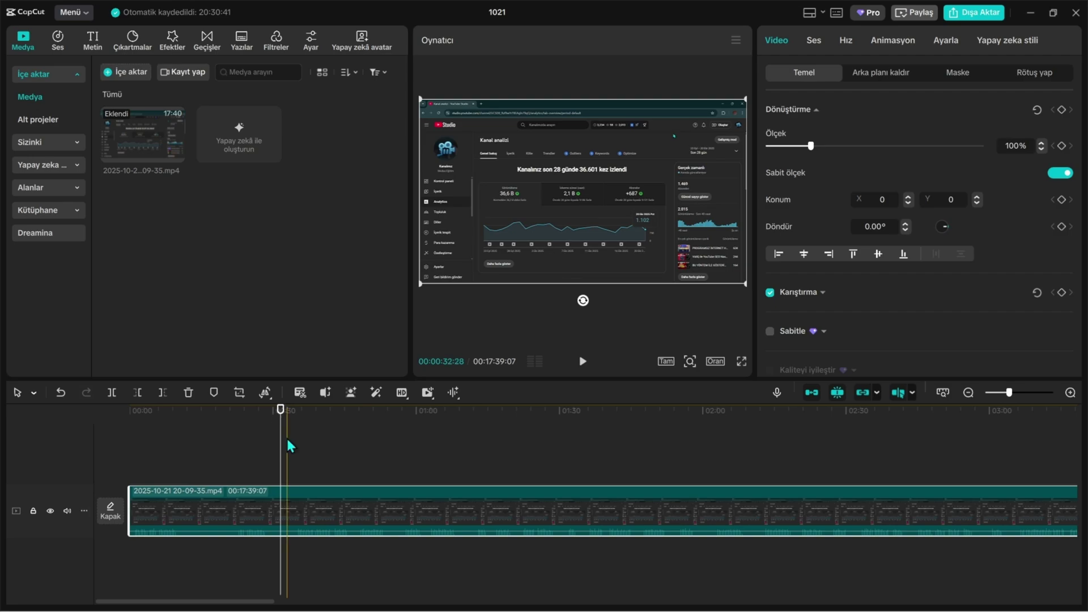
{"action": "scroll", "coordinate": [280, 418], "scroll_direction": "up", "scroll_amount": 3}
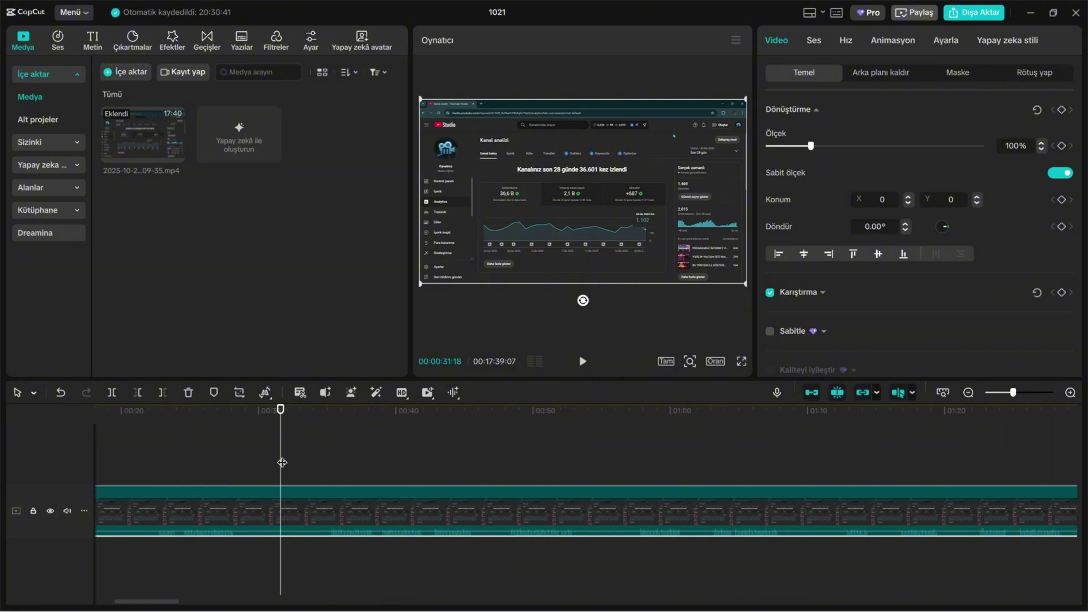
{"action": "mouse_move", "coordinate": [279, 418]}
{"action": "left_mouse_down"}
{"action": "mouse_move", "coordinate": [215, 430]}
{"action": "mouse_move", "coordinate": [351, 433]}
{"action": "mouse_move", "coordinate": [283, 434]}
{"action": "mouse_move", "coordinate": [293, 434]}
{"action": "left_mouse_up"}
{"action": "key", "text": "ctrl+b"}
{"action": "key", "text": "ctrl+b"}
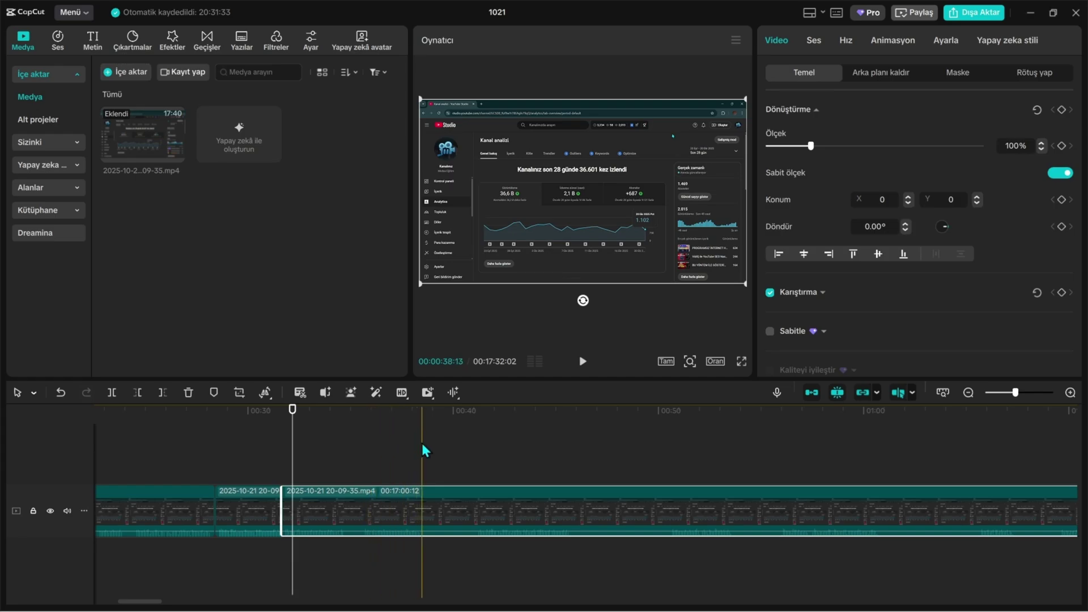
- Undo the manual cuts made in the video clip
{"action": "key", "text": "ctrl+z"}
{"action": "key", "text": "ctrl+z"}
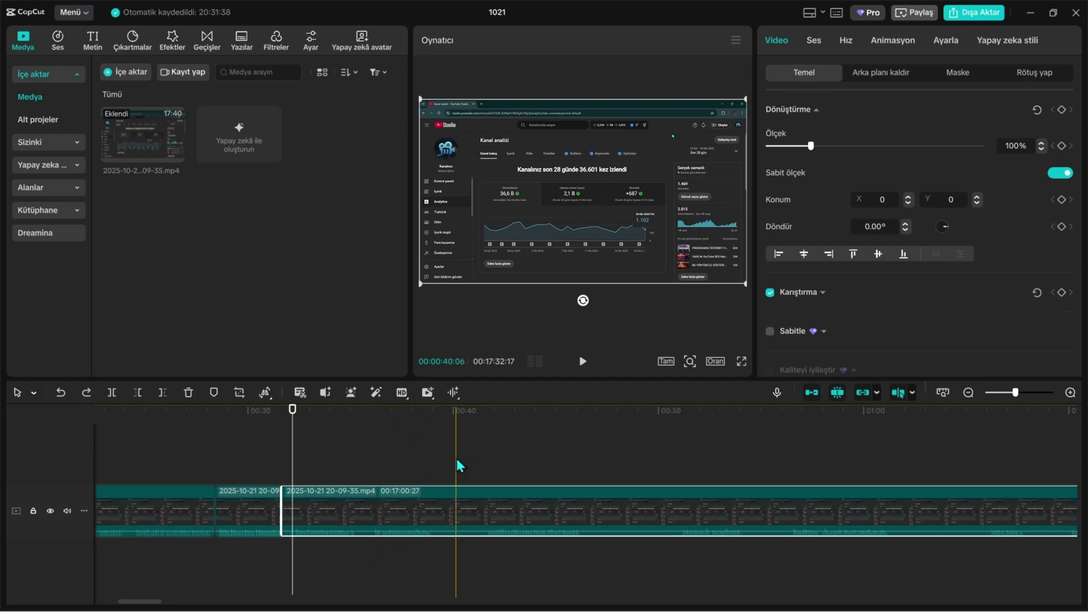
{"action": "scroll", "coordinate": [359, 465], "scroll_direction": "down", "scroll_amount": 5}
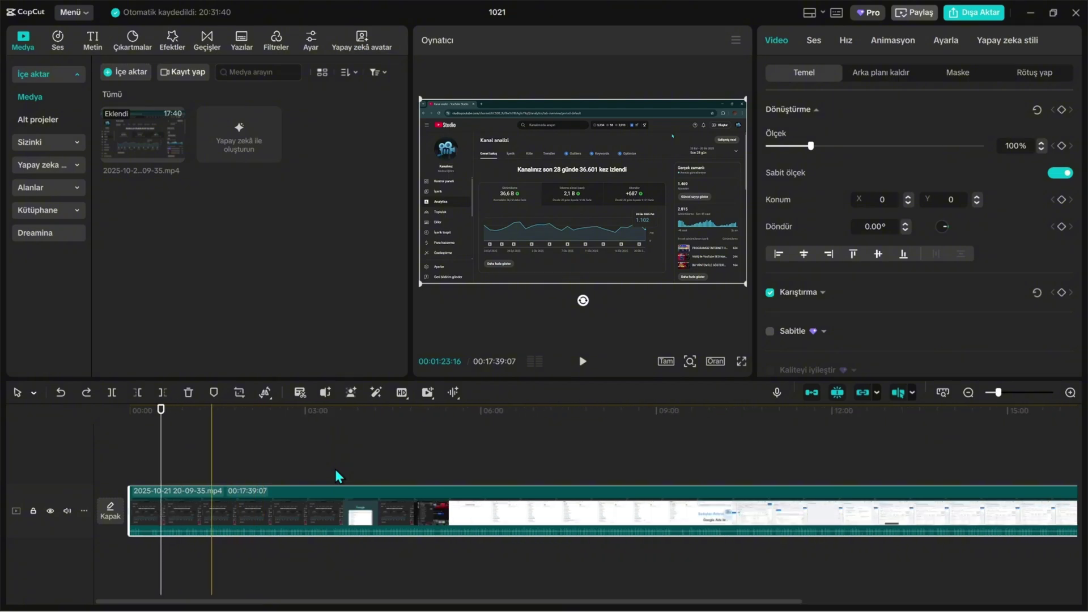
- Try to delete the pauses and repeated words from the clip using Deşifre metin, and return to editing from the Pro offer
{"action": "right_click", "coordinate": [247, 511]}
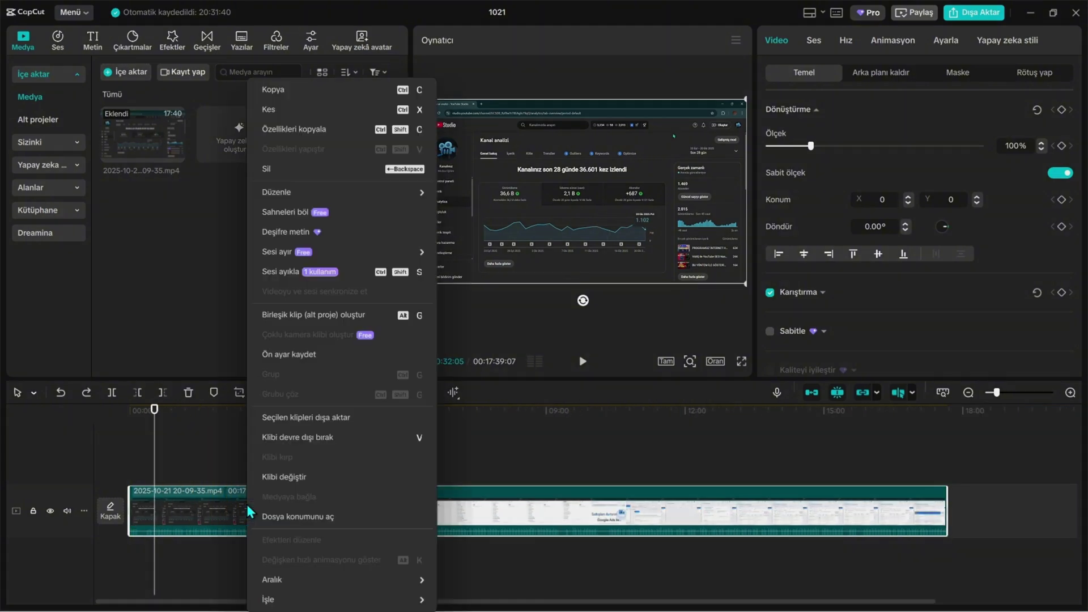
{"action": "left_click", "coordinate": [291, 237]}
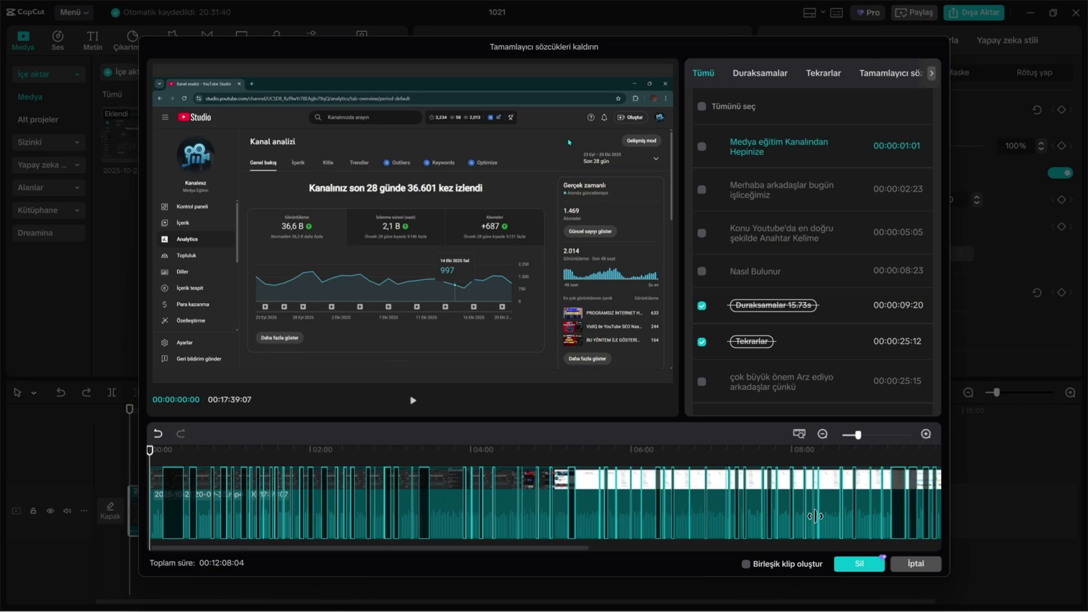
{"action": "left_click", "coordinate": [861, 565]}
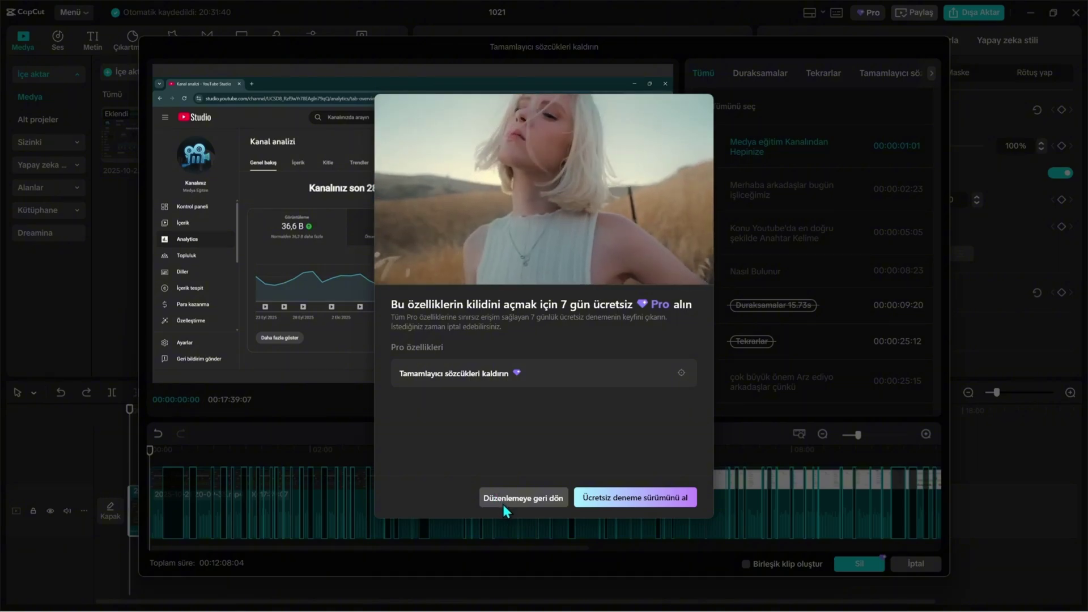
{"action": "left_click", "coordinate": [503, 505]}
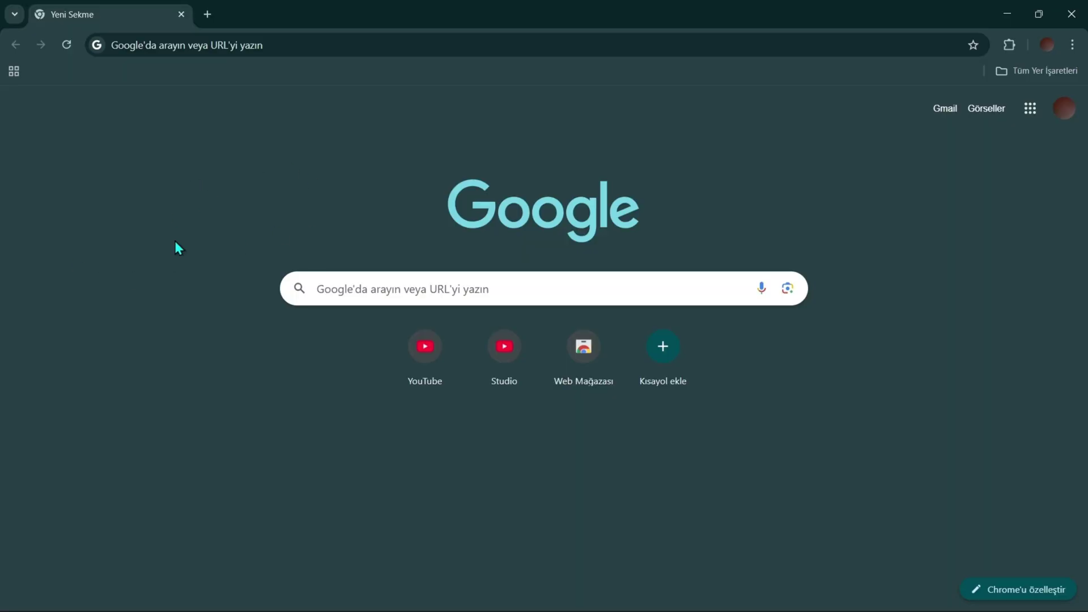
- Switch to Chrome, search Google for "capcut" and open the CapCut website's project workspace
{"action": "left_click", "coordinate": [351, 288]}
{"action": "type", "text": "capcut"}
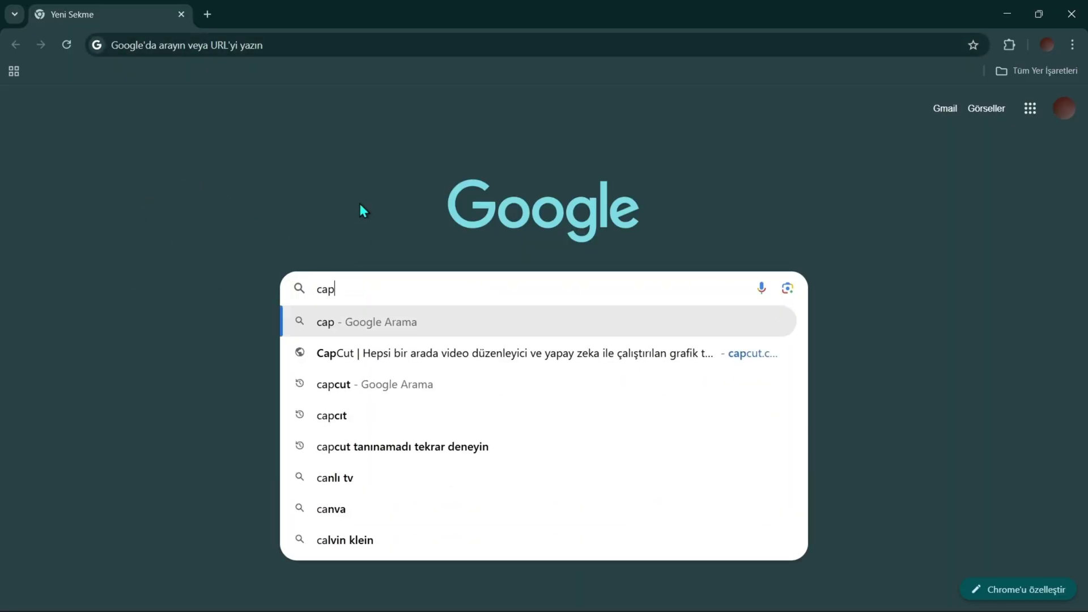
{"action": "key", "text": "Return"}
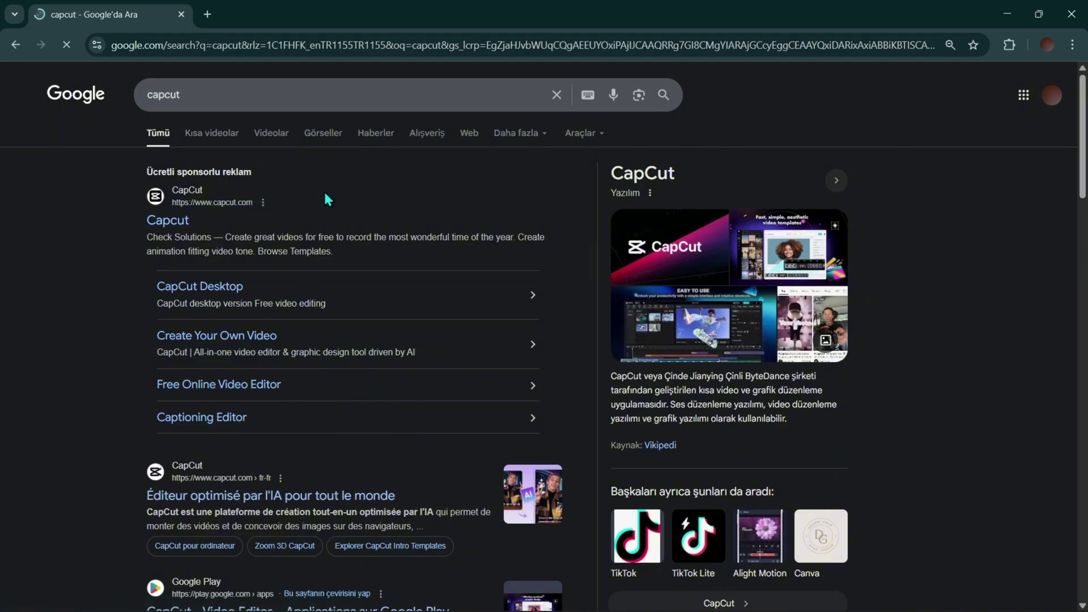
{"action": "left_click", "coordinate": [167, 341]}
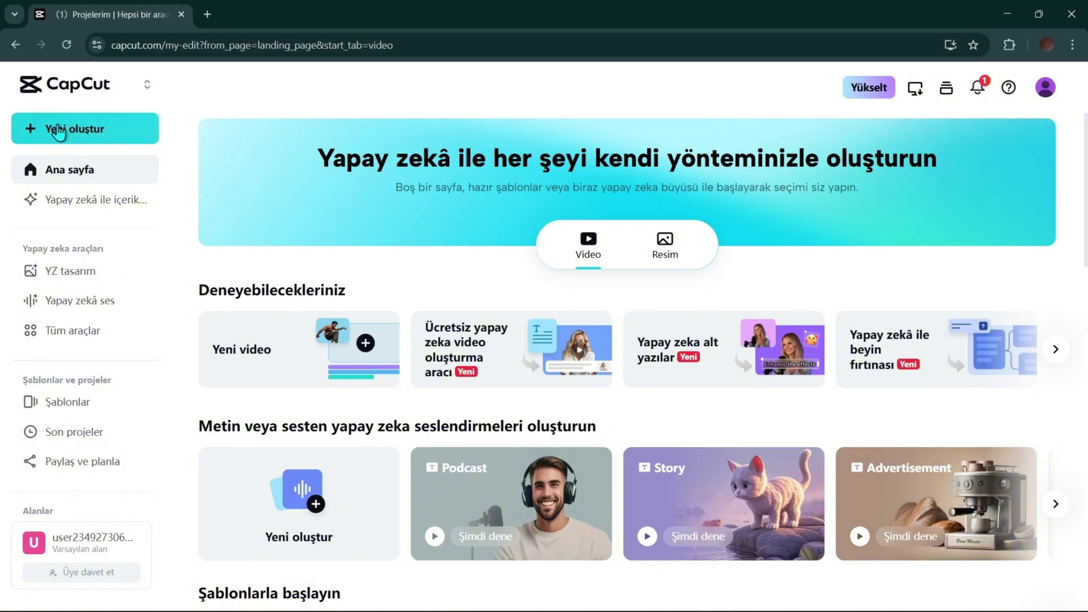
{"action": "left_click", "coordinate": [68, 134]}
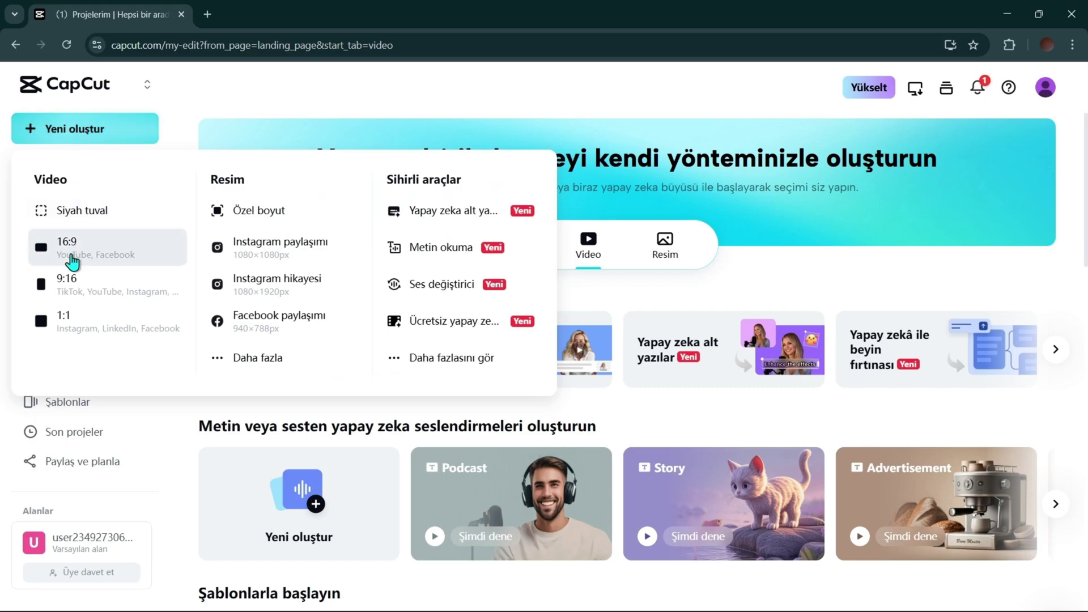
{"action": "left_click", "coordinate": [91, 249]}
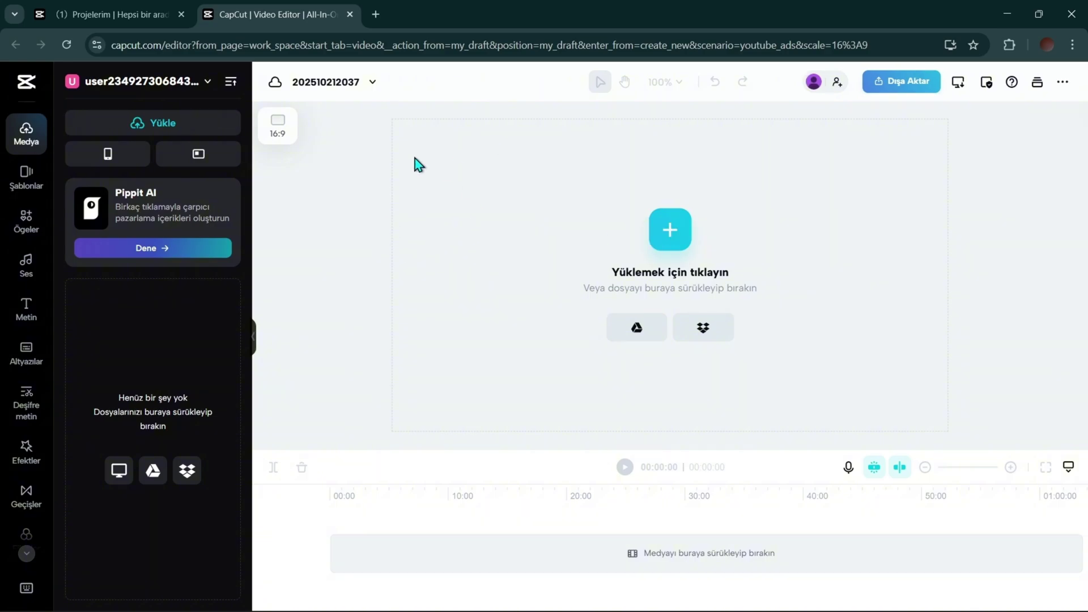
{"action": "left_click_drag", "start_coordinate": [611, 24], "coordinate": [612, 62]}
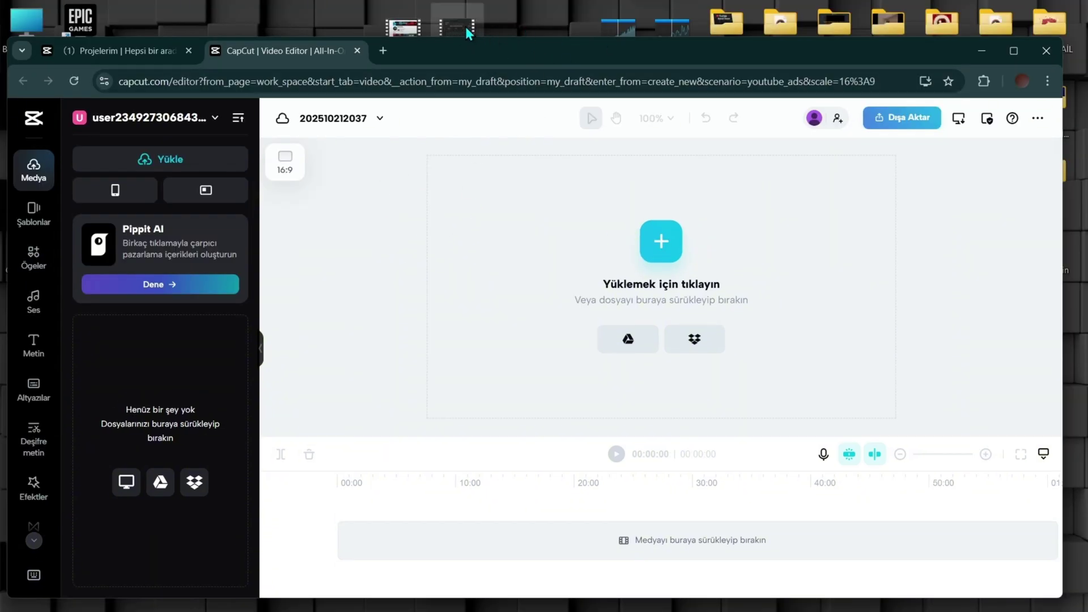
{"action": "left_click_drag", "start_coordinate": [455, 24], "coordinate": [658, 262]}
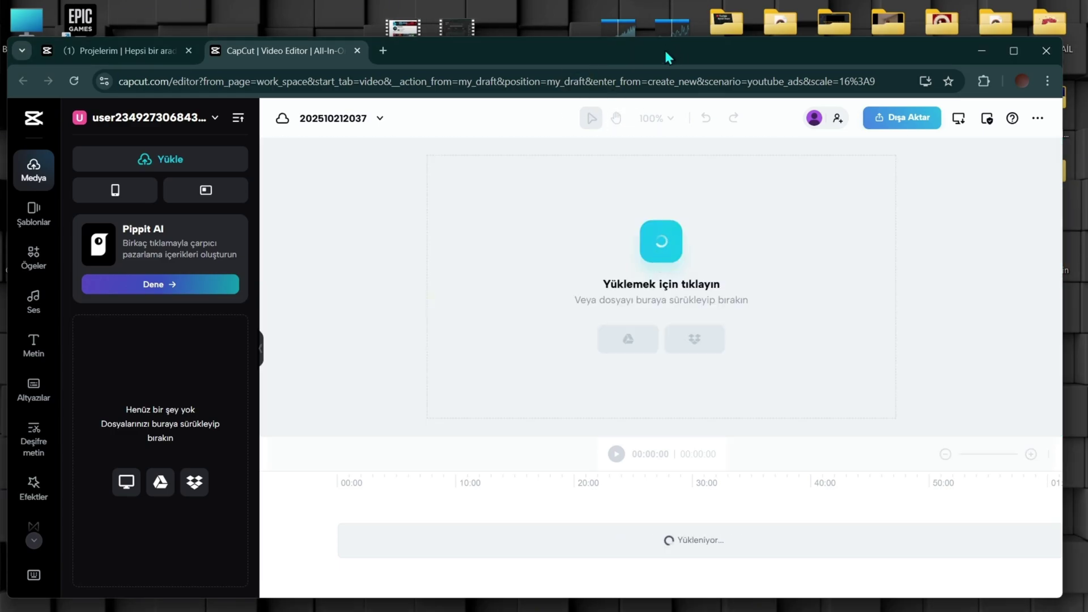
{"action": "key", "text": "super+Up"}
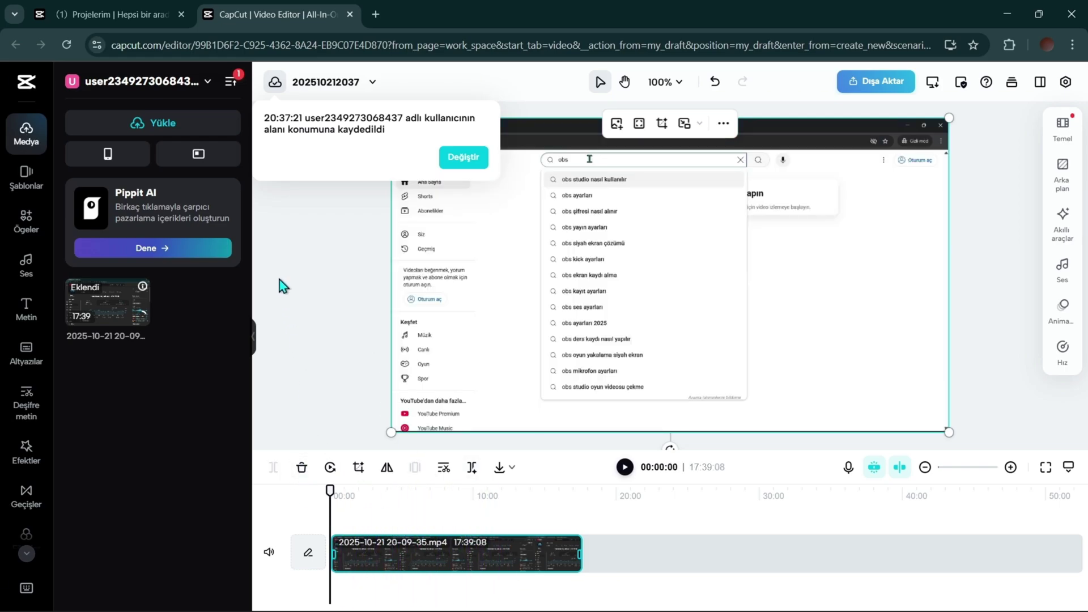
{"action": "left_click", "coordinate": [230, 82]}
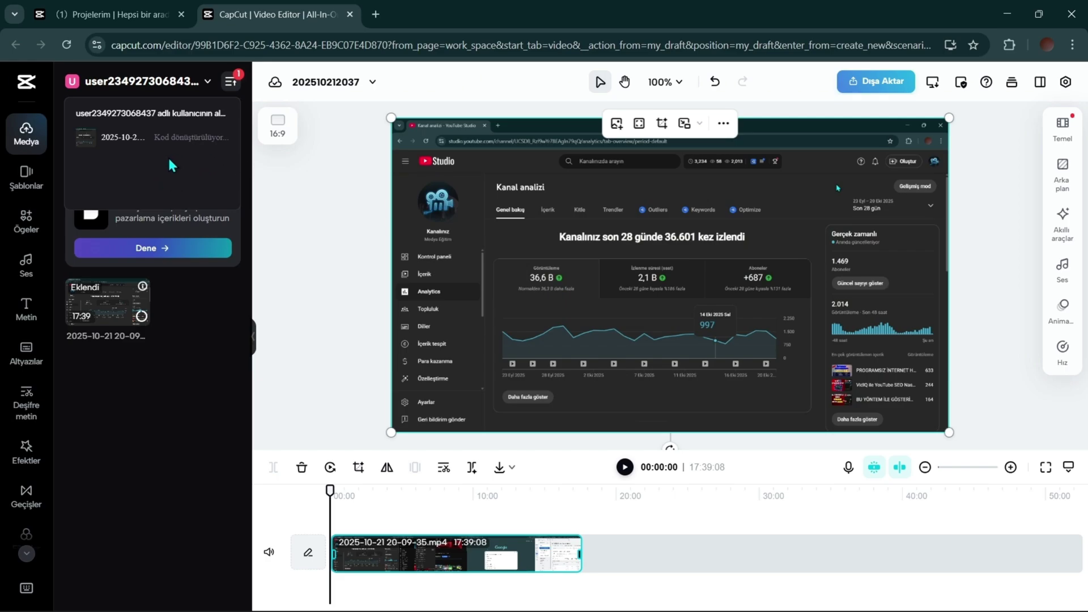
{"action": "left_click", "coordinate": [279, 226]}
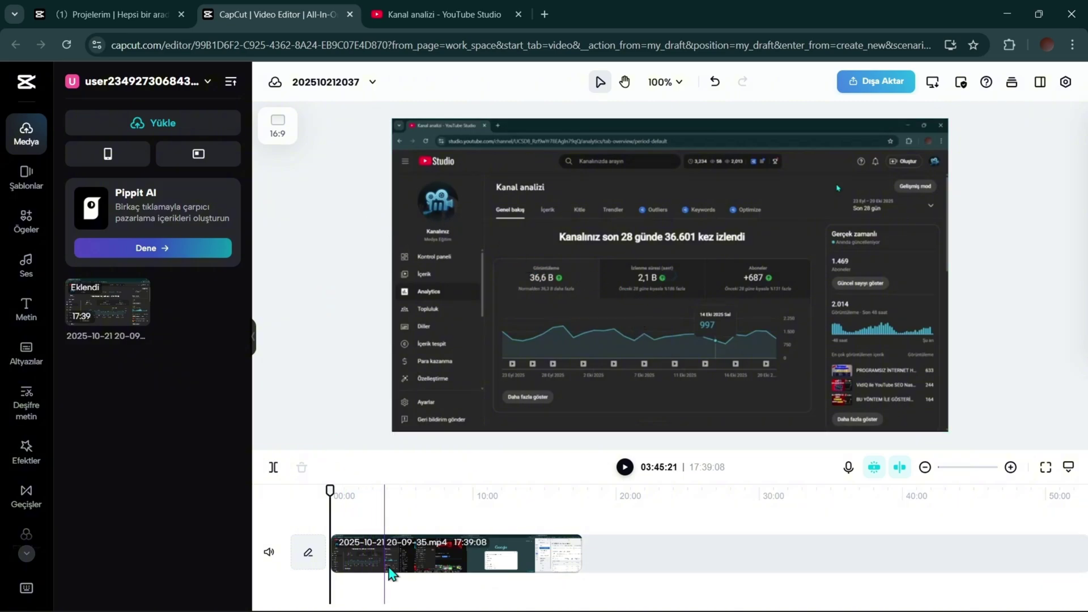
- Transcribe the timeline clip for transcript-based editing, with Türkçe as the language used in the media
{"action": "left_click", "coordinate": [438, 563]}
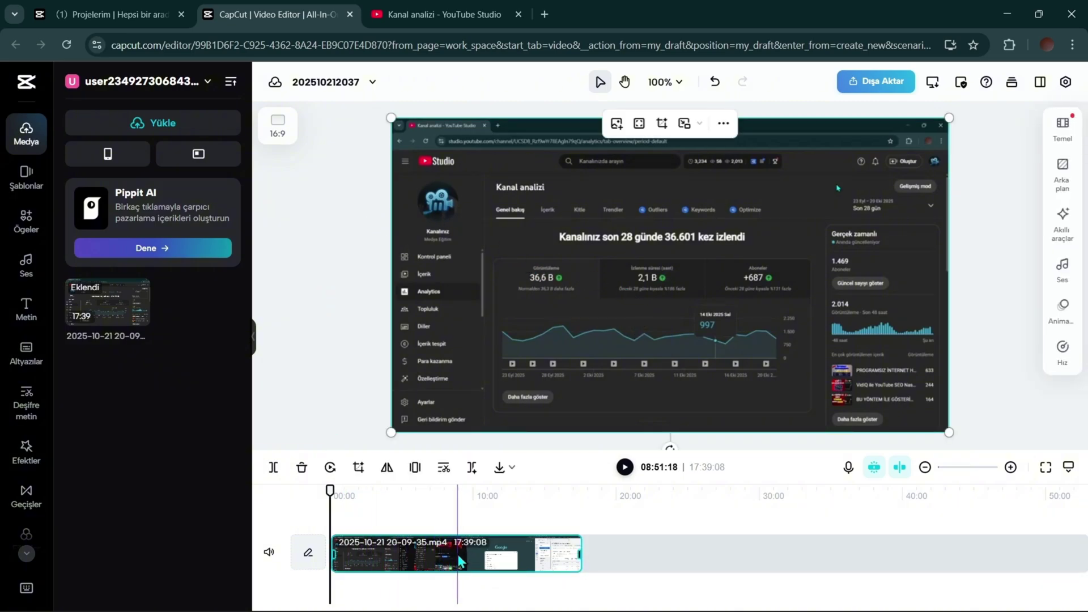
{"action": "right_click", "coordinate": [455, 558]}
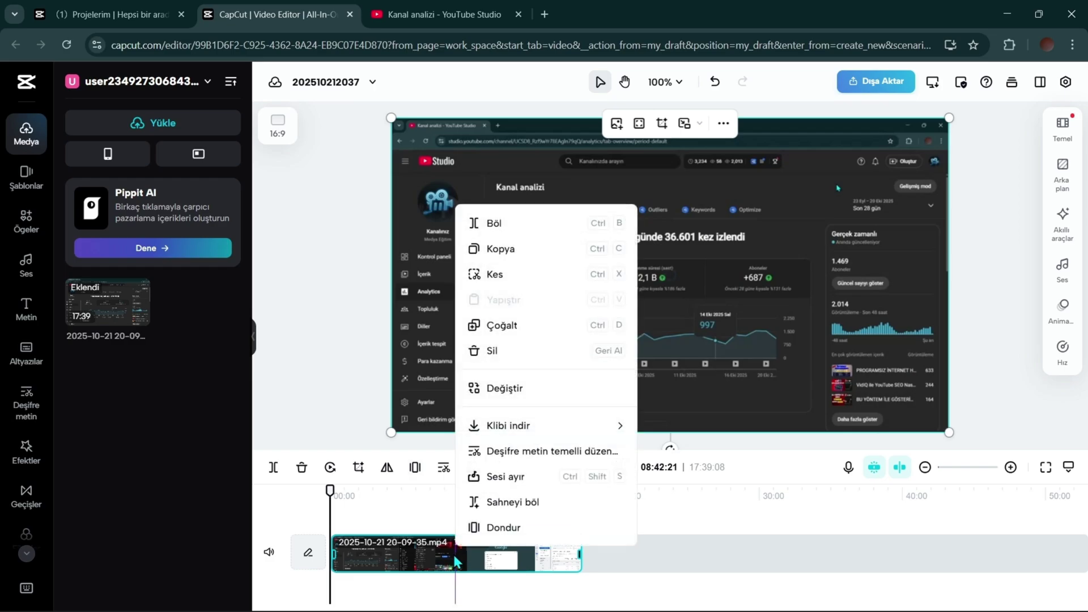
{"action": "left_click", "coordinate": [550, 455]}
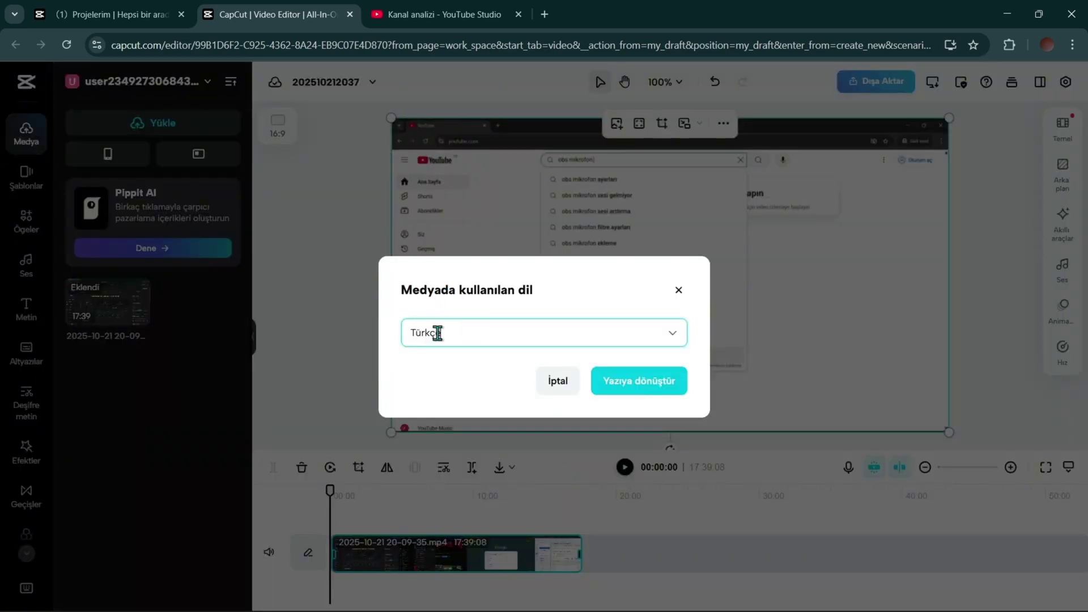
{"action": "left_click", "coordinate": [639, 383]}
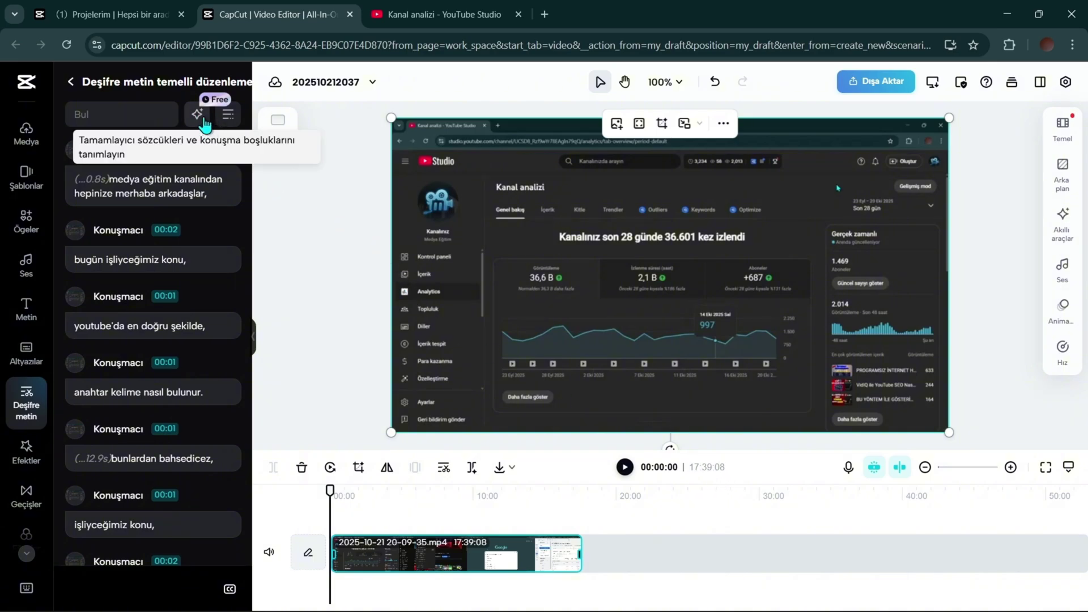
- Identify the speech gaps longer than 0.1 s in the transcript and remove all of them from the video
{"action": "left_click", "coordinate": [200, 117]}
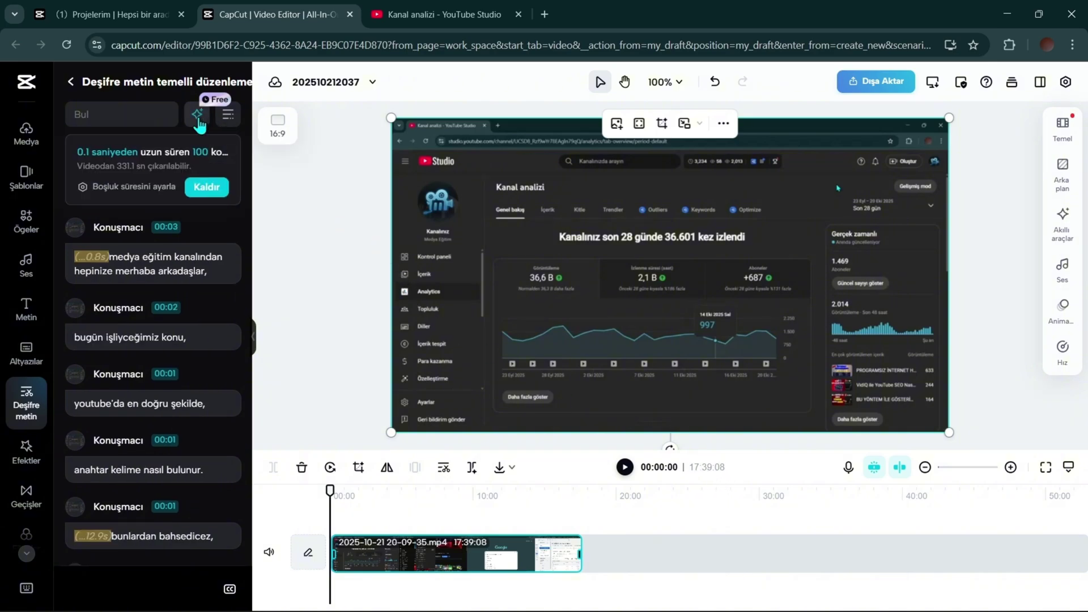
{"action": "left_click", "coordinate": [115, 188]}
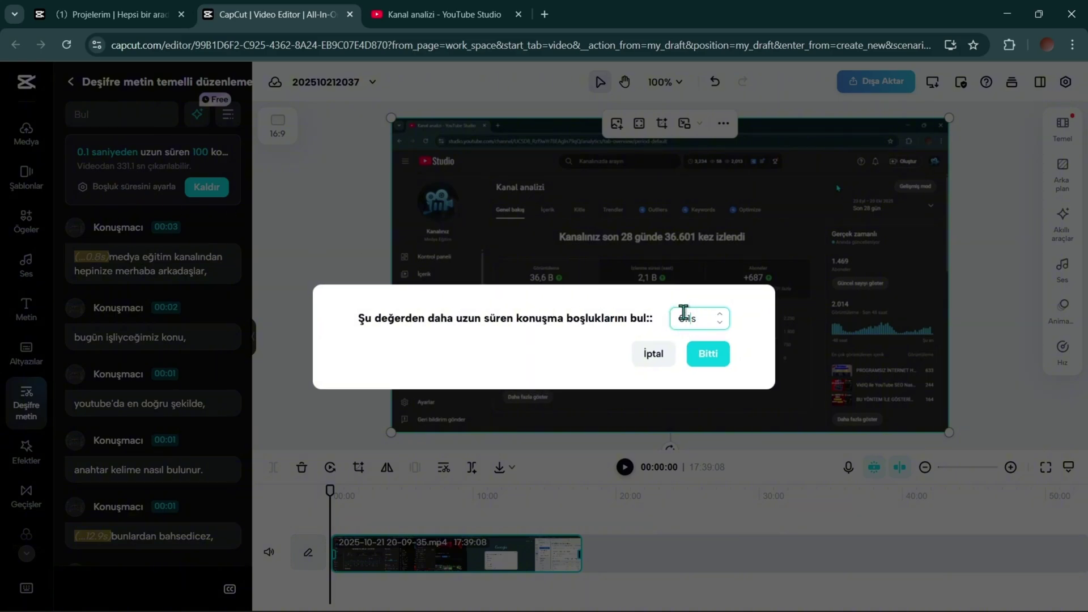
{"action": "left_click", "coordinate": [690, 353]}
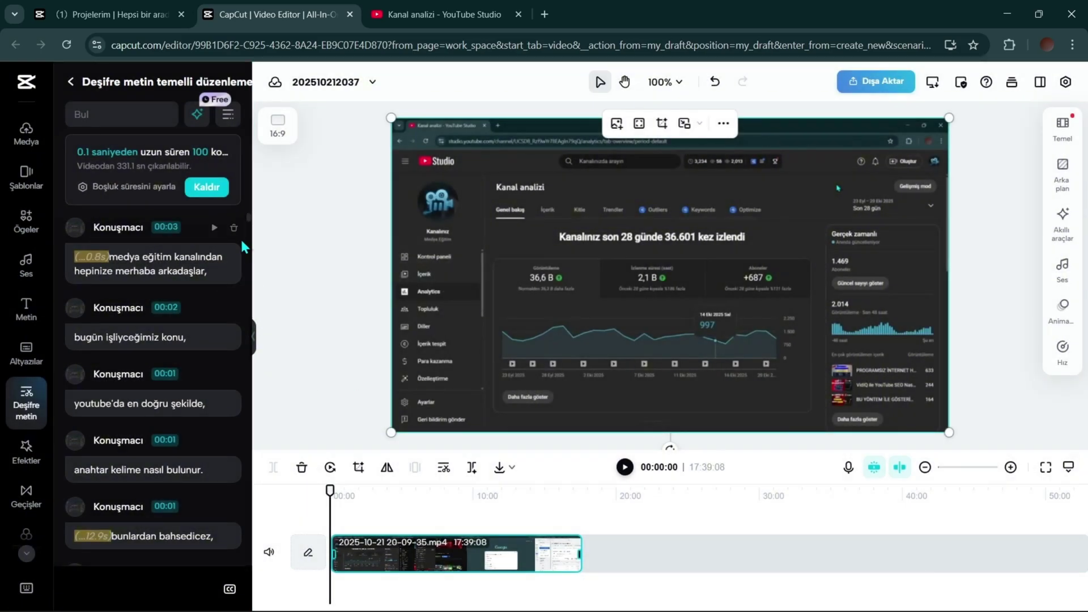
{"action": "mouse_move", "coordinate": [217, 199]}
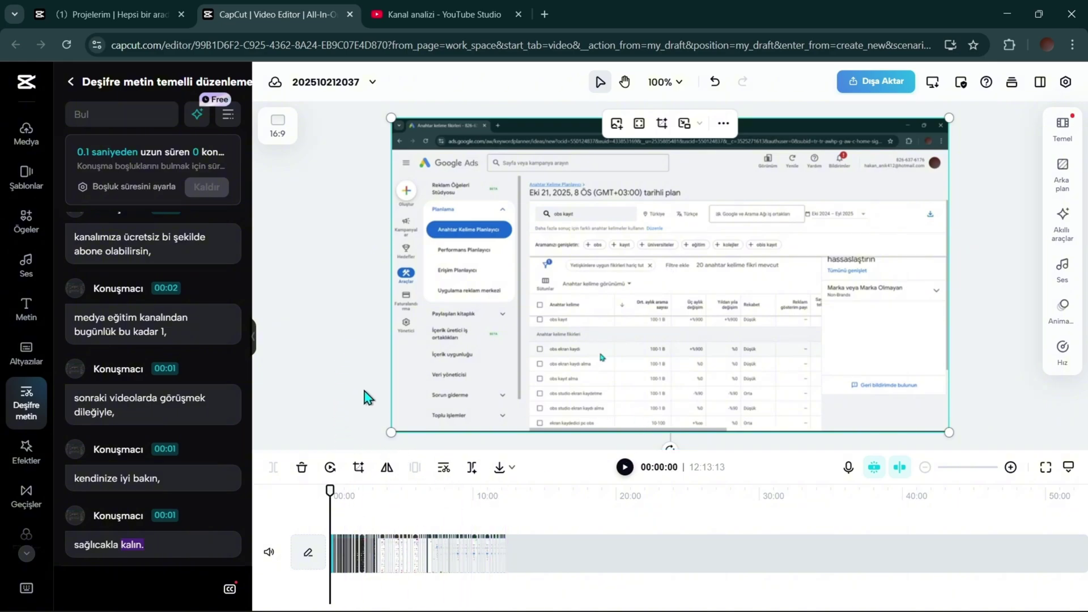
- Select all the clips on the timeline and set the frame rate to 60fps in the export settings
{"action": "left_click", "coordinate": [437, 558]}
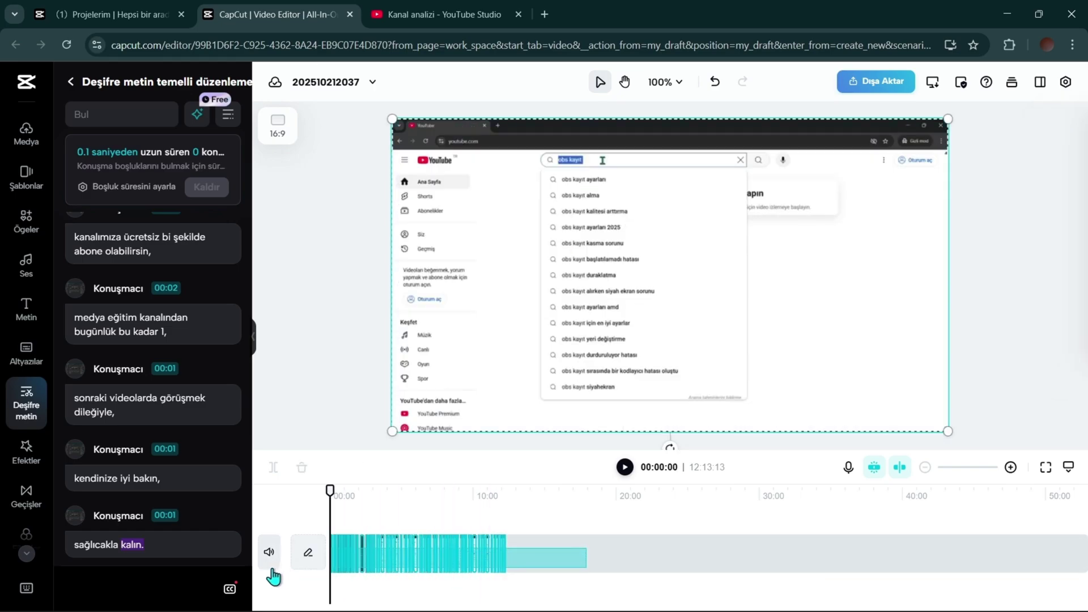
{"action": "left_click", "coordinate": [875, 81]}
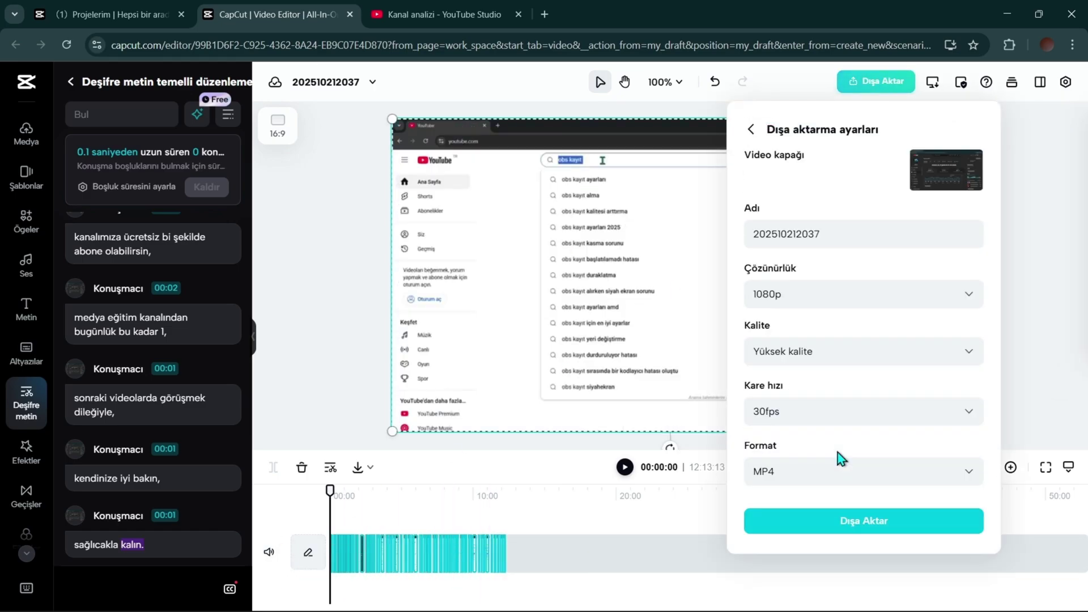
{"action": "left_click", "coordinate": [964, 415]}
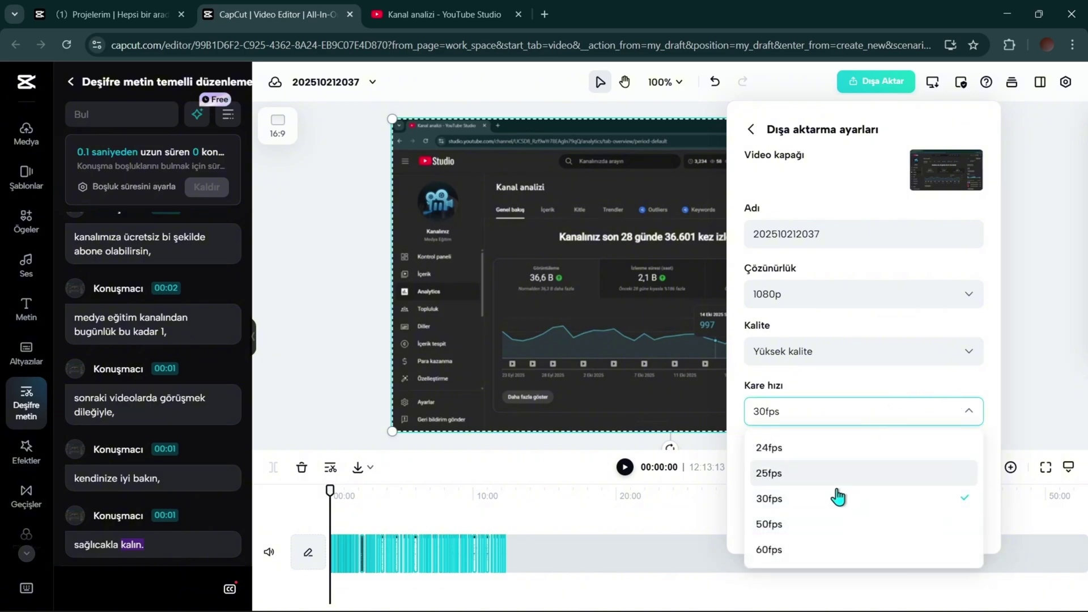
{"action": "left_click", "coordinate": [780, 555]}
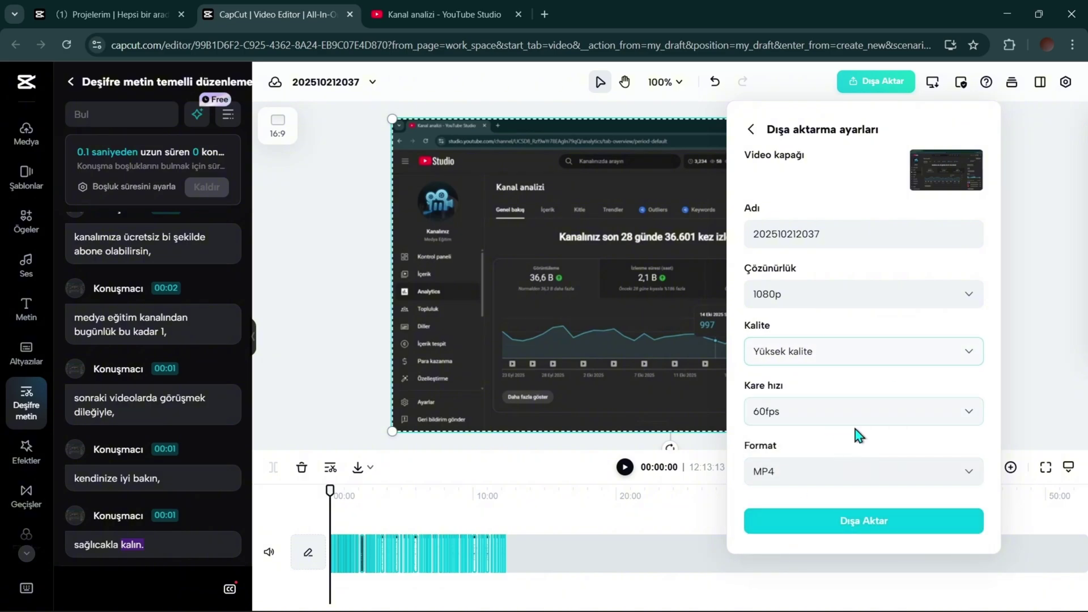
- Name the export yt anahtar kelime bulma, export the video with the chosen settings and download it
{"action": "double_click", "coordinate": [850, 236]}
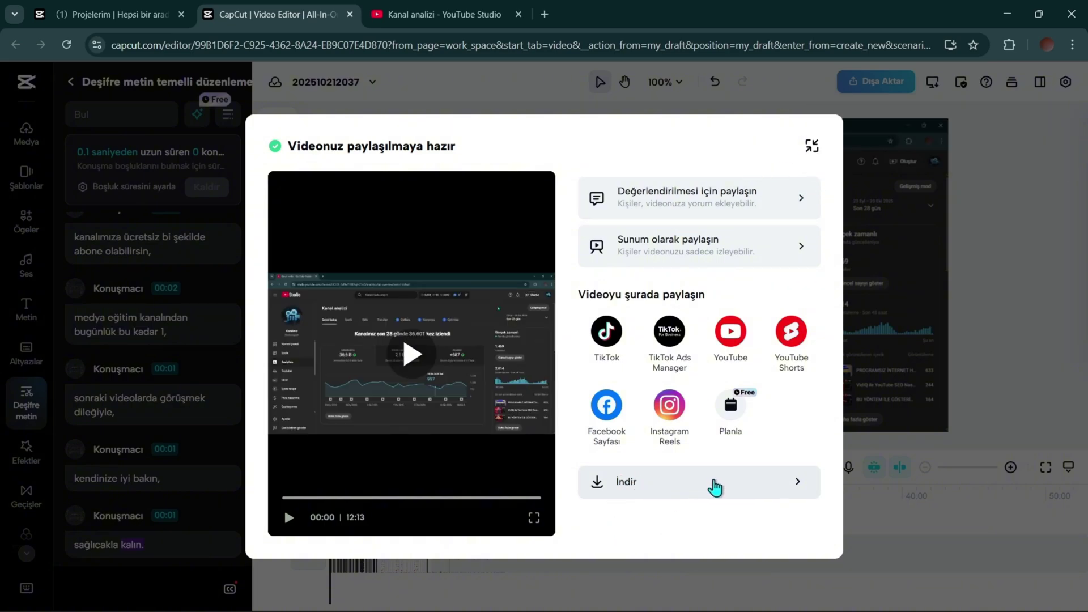
{"action": "left_click", "coordinate": [715, 487]}
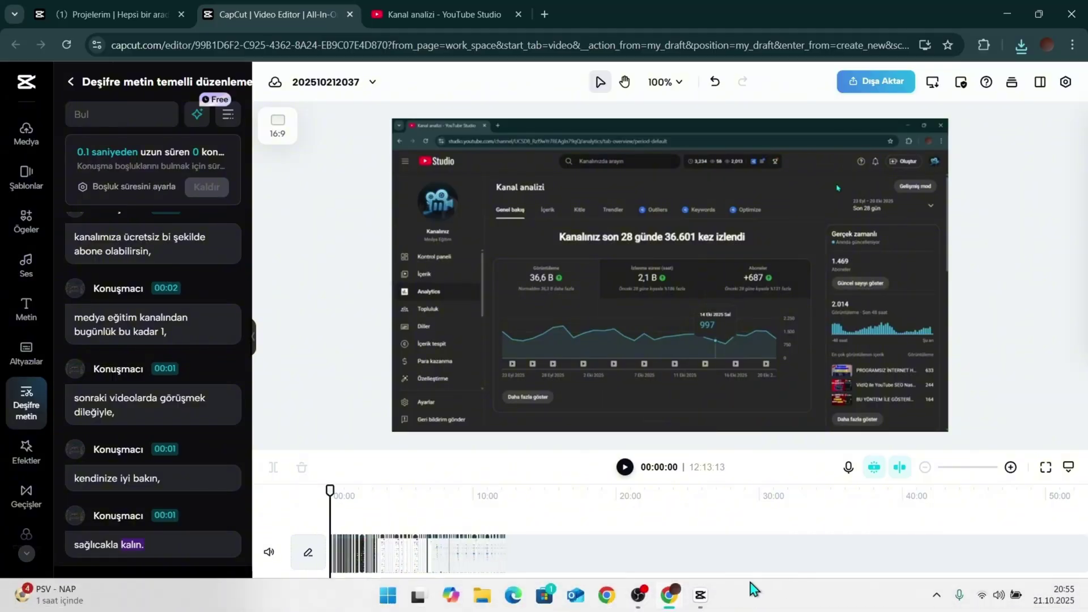
- Switch to the CapCut desktop app and start a new project with yt anahtar kelime bulma.mp4 on its timeline
{"action": "left_click", "coordinate": [737, 595]}
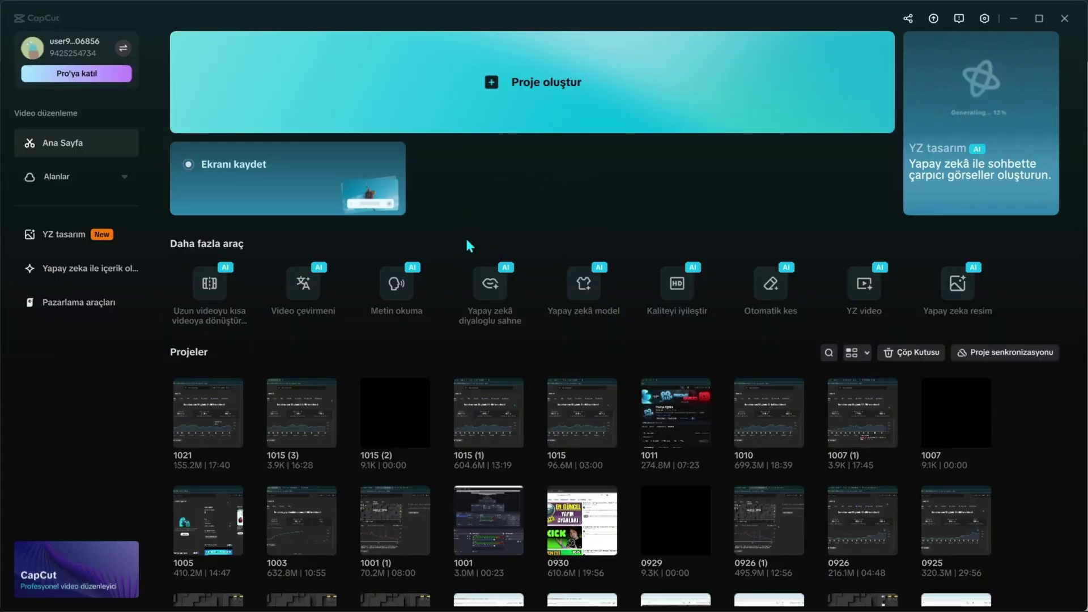
{"action": "key", "text": "alt+Tab"}
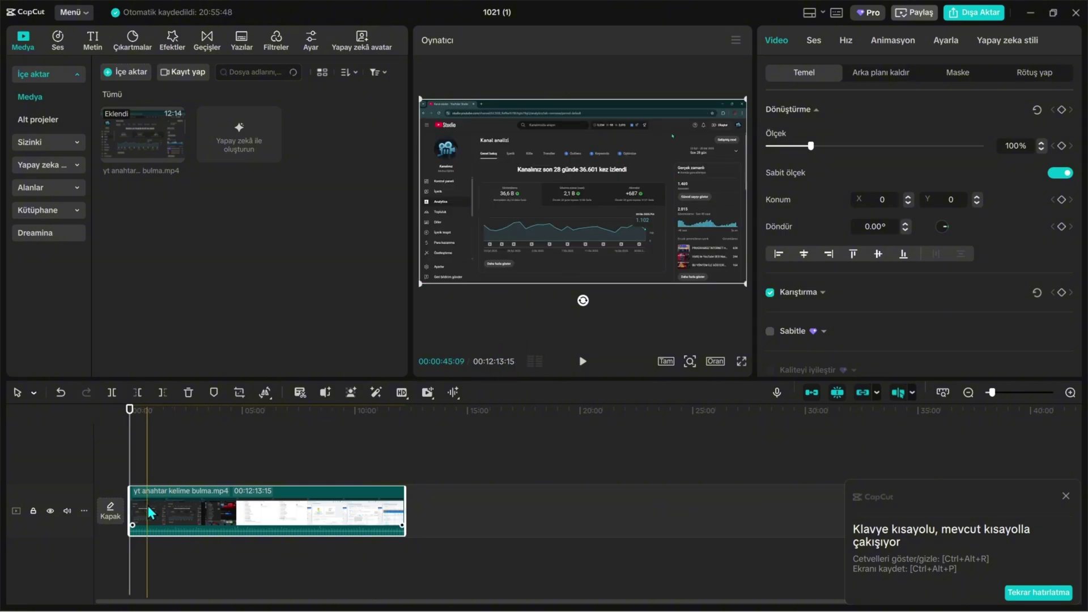
- Dismiss the shortcut conflict notice and manually cut two short pieces out of the timeline clip, at about 0:45 and 0:48
{"action": "scroll", "coordinate": [172, 476], "scroll_direction": "up", "scroll_amount": 5}
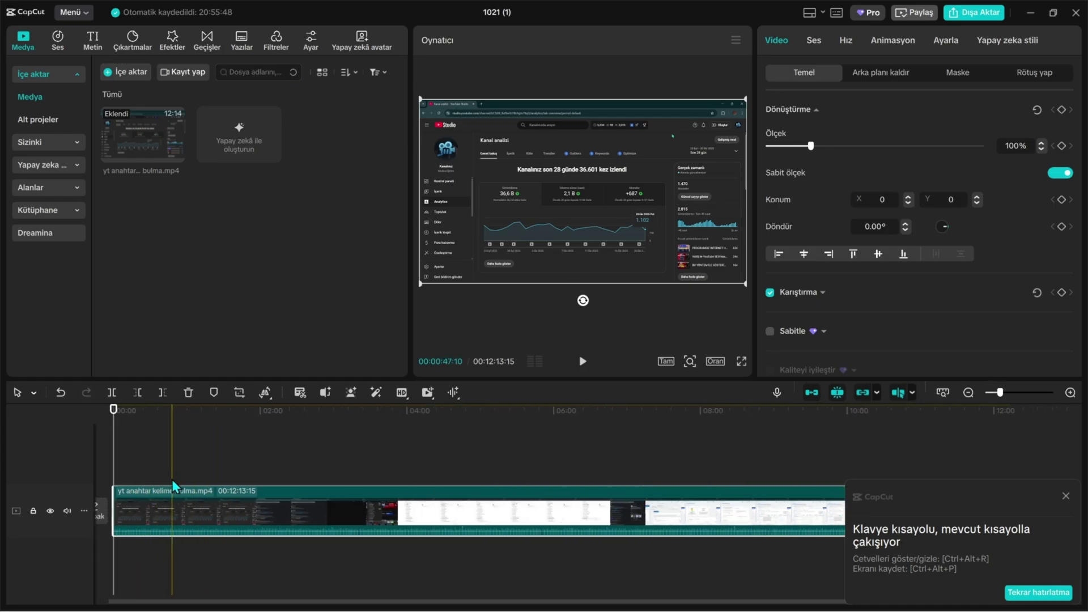
{"action": "scroll", "coordinate": [173, 478], "scroll_direction": "up", "scroll_amount": 3}
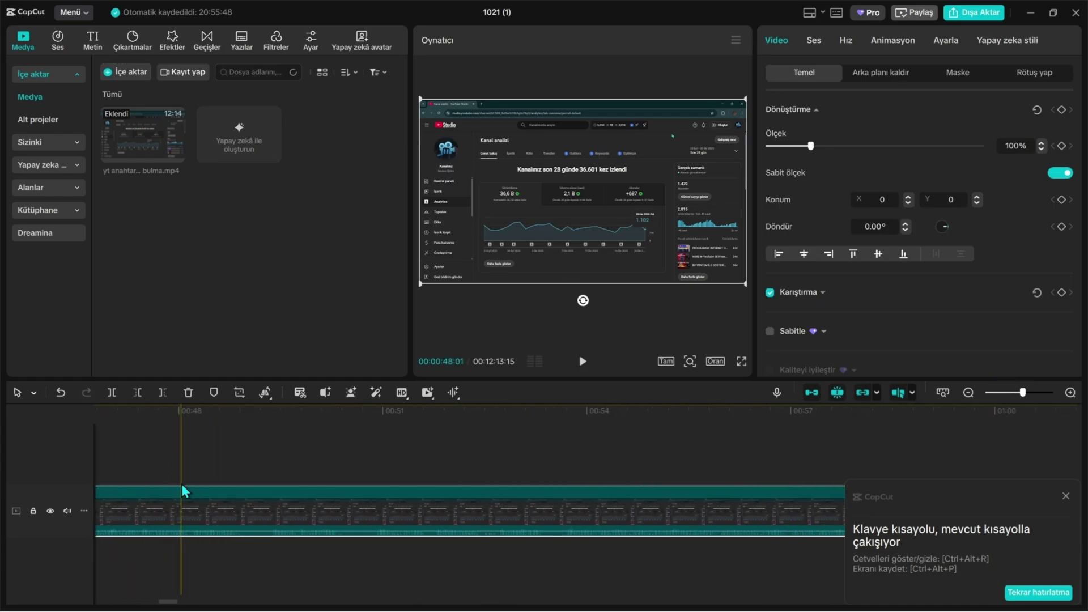
{"action": "left_click_drag", "start_coordinate": [168, 600], "coordinate": [163, 600]}
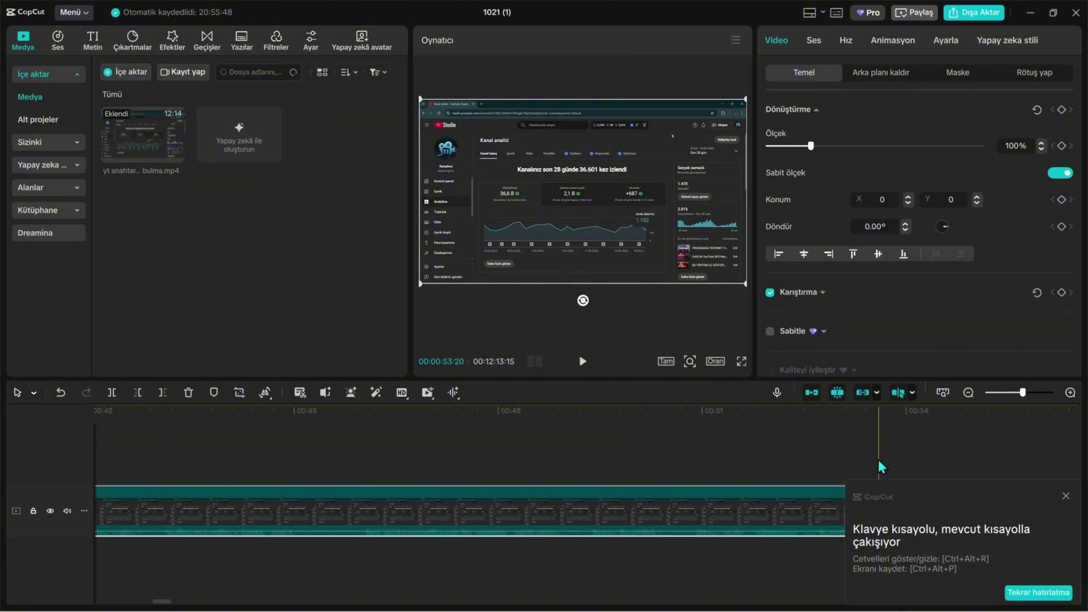
{"action": "left_click", "coordinate": [1066, 496]}
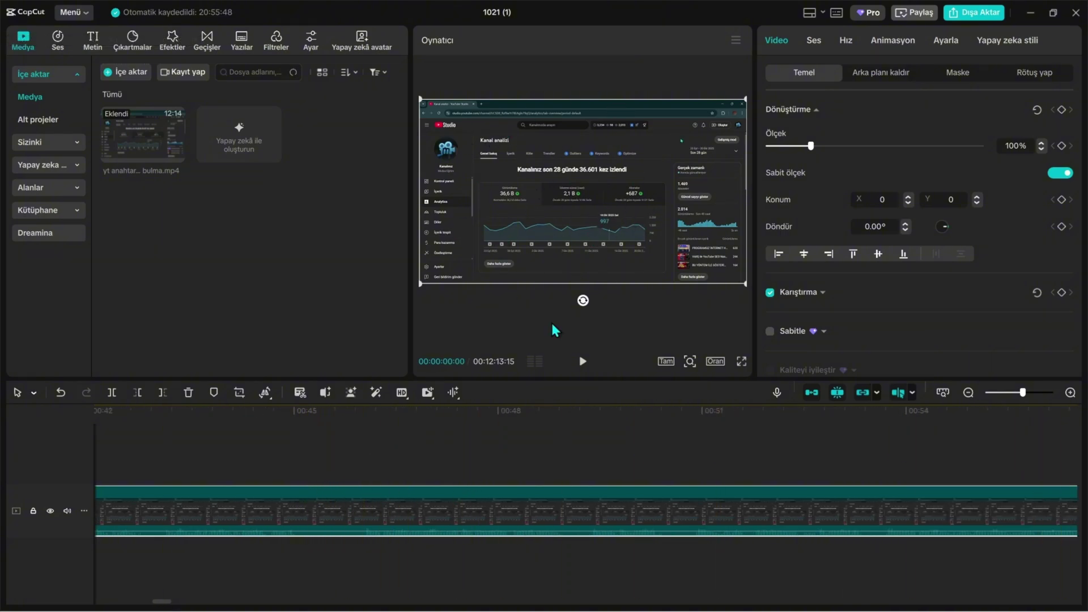
{"action": "left_click", "coordinate": [293, 481]}
{"action": "key", "text": "ctrl+b"}
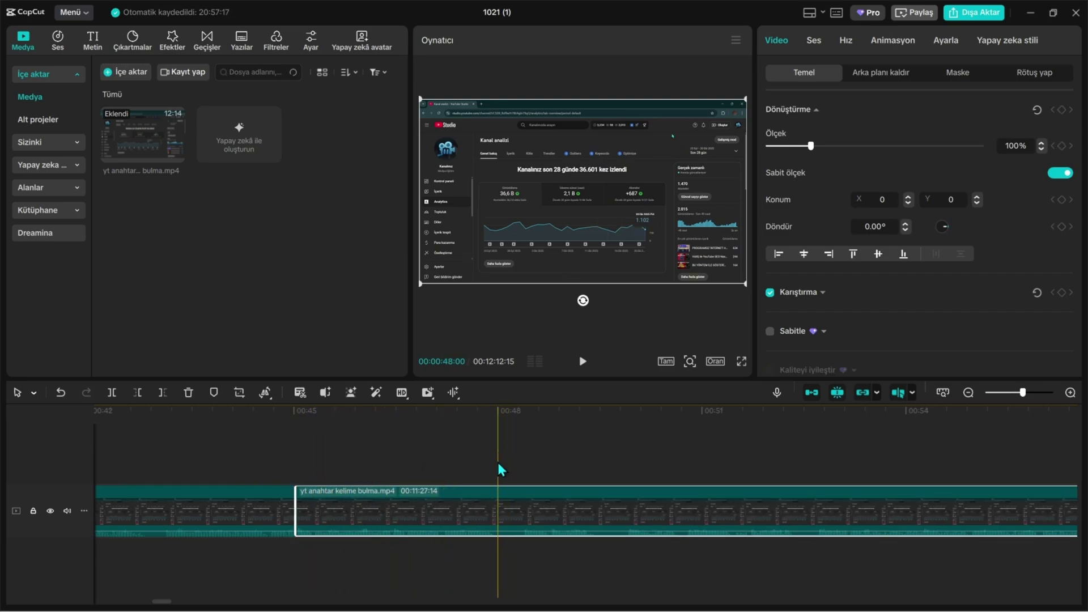
{"action": "key", "text": "ctrl+b"}
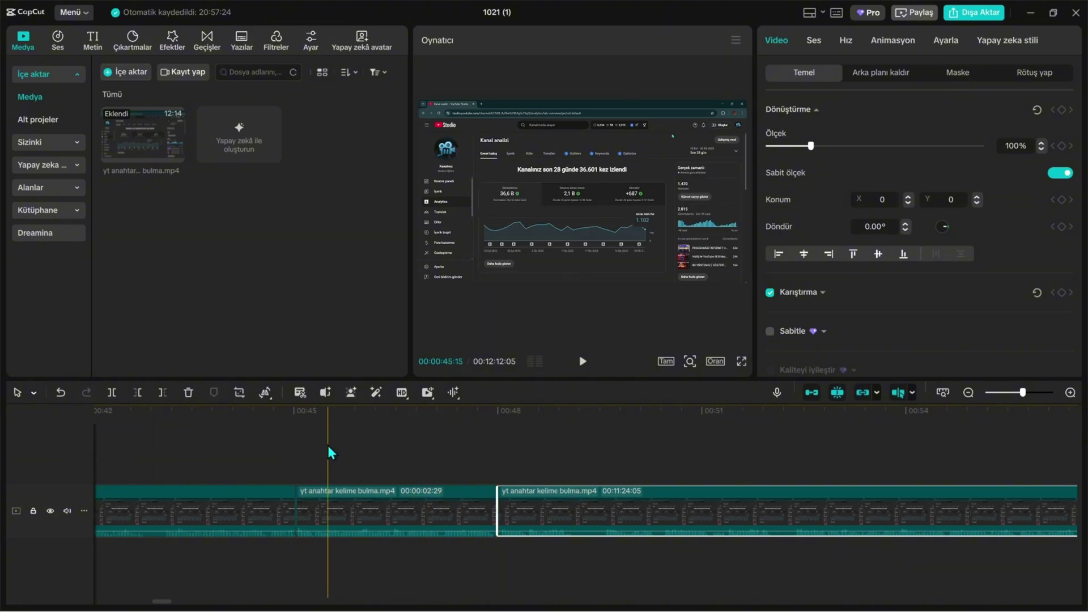
- Undo the manual cuts made in the timeline clip around 0:45 and 0:48
{"action": "scroll", "coordinate": [349, 436], "scroll_direction": "down", "scroll_amount": 3, "text": "ctrl"}
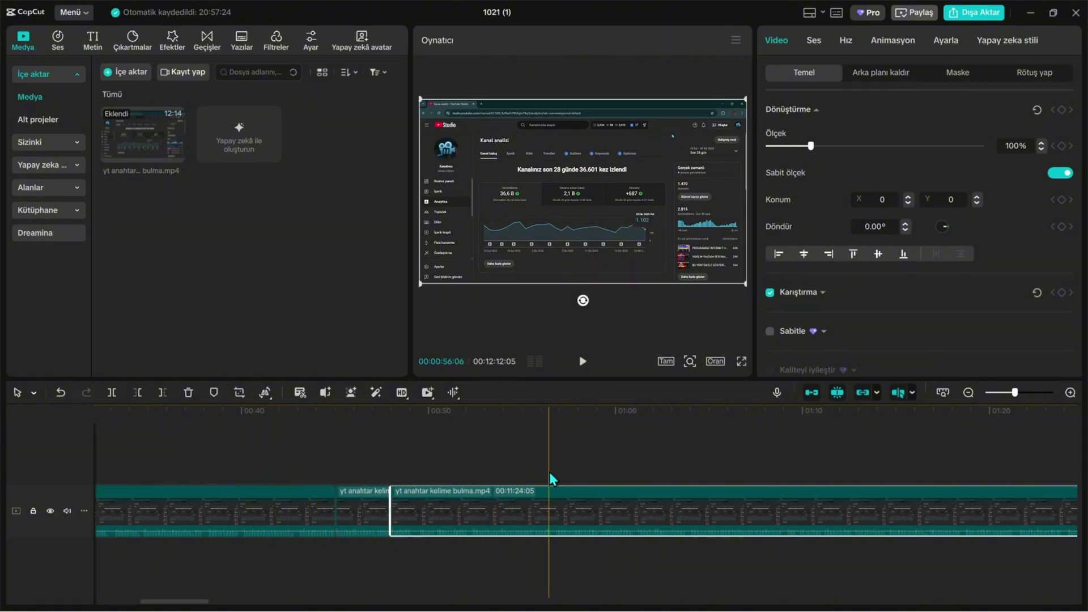
{"action": "scroll", "coordinate": [332, 486], "scroll_direction": "up", "scroll_amount": 3}
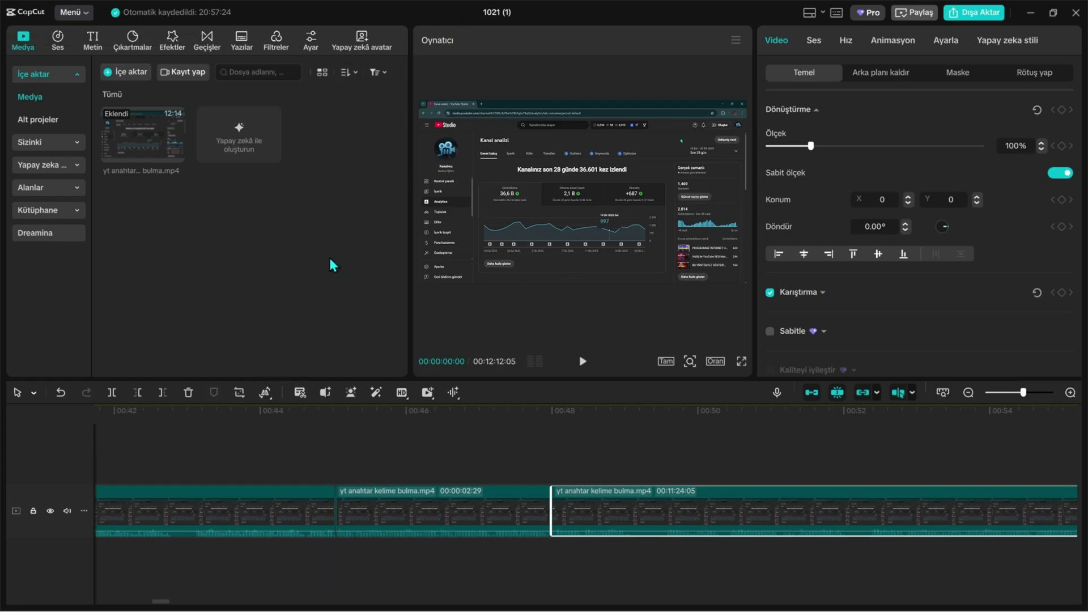
{"action": "left_click", "coordinate": [571, 435]}
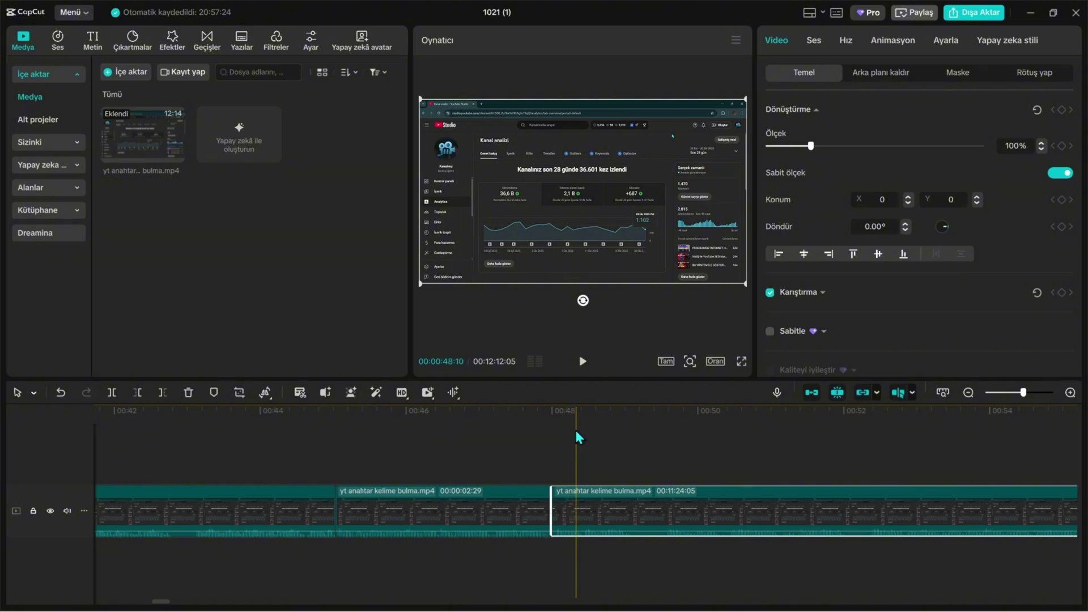
{"action": "key", "text": "ctrl+z"}
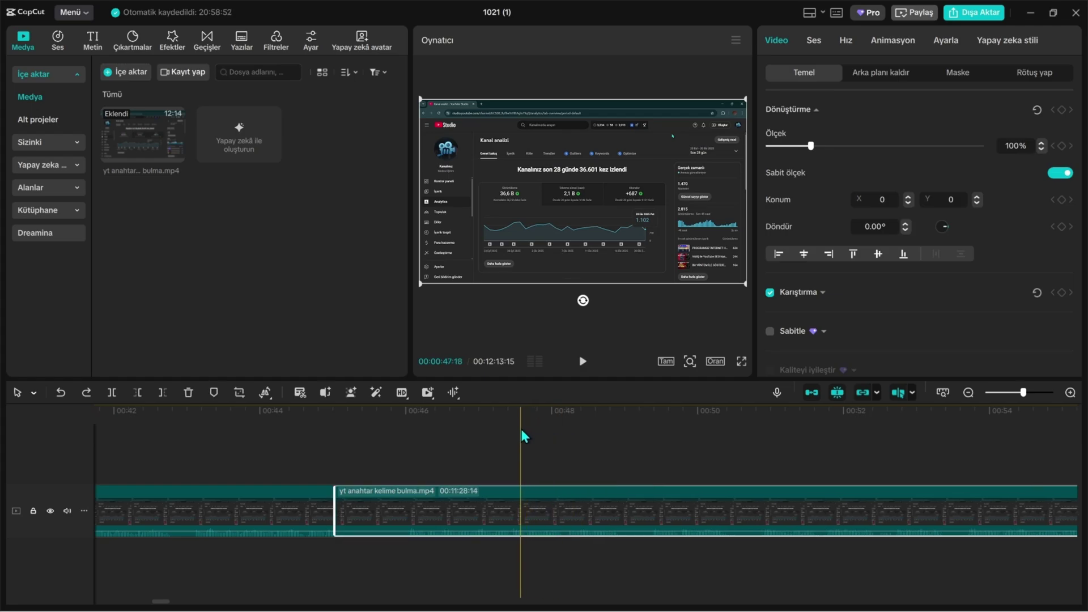
{"action": "scroll", "coordinate": [476, 435], "scroll_direction": "down", "scroll_amount": 3}
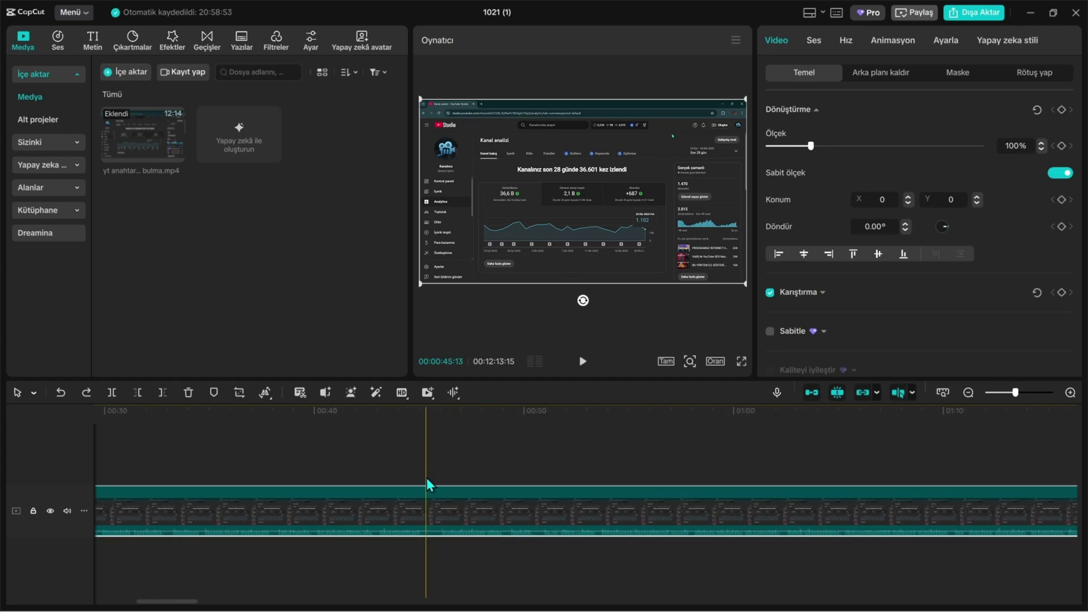
{"action": "scroll", "coordinate": [426, 485], "scroll_direction": "down", "scroll_amount": 3}
- Try the Deşifre metin transcription option on the whole timeline clip and look closely at its waveform around 01:35
{"action": "right_click", "coordinate": [285, 491]}
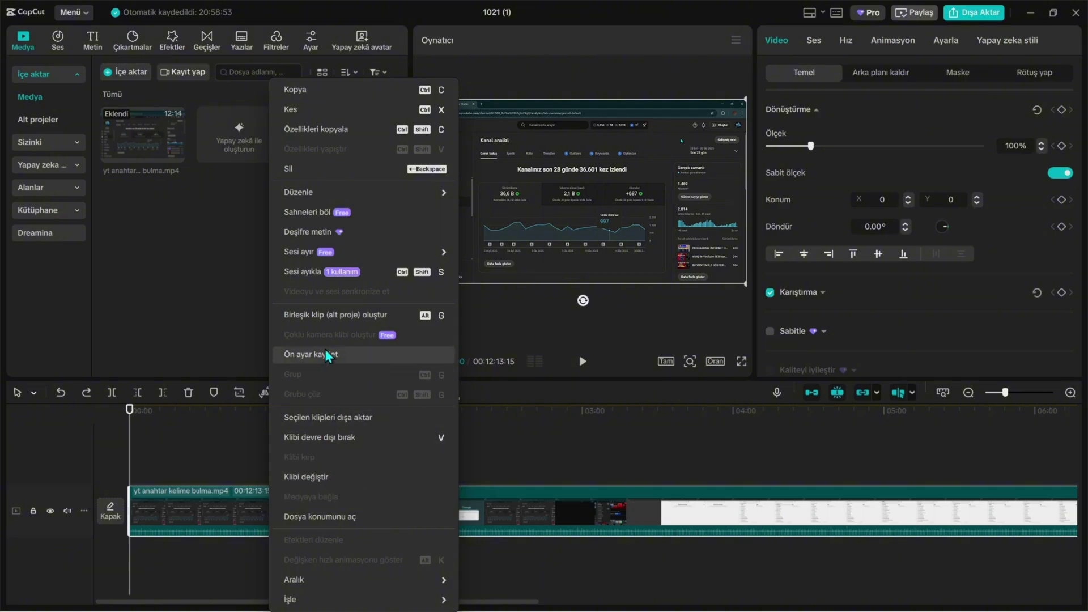
{"action": "left_click", "coordinate": [317, 233]}
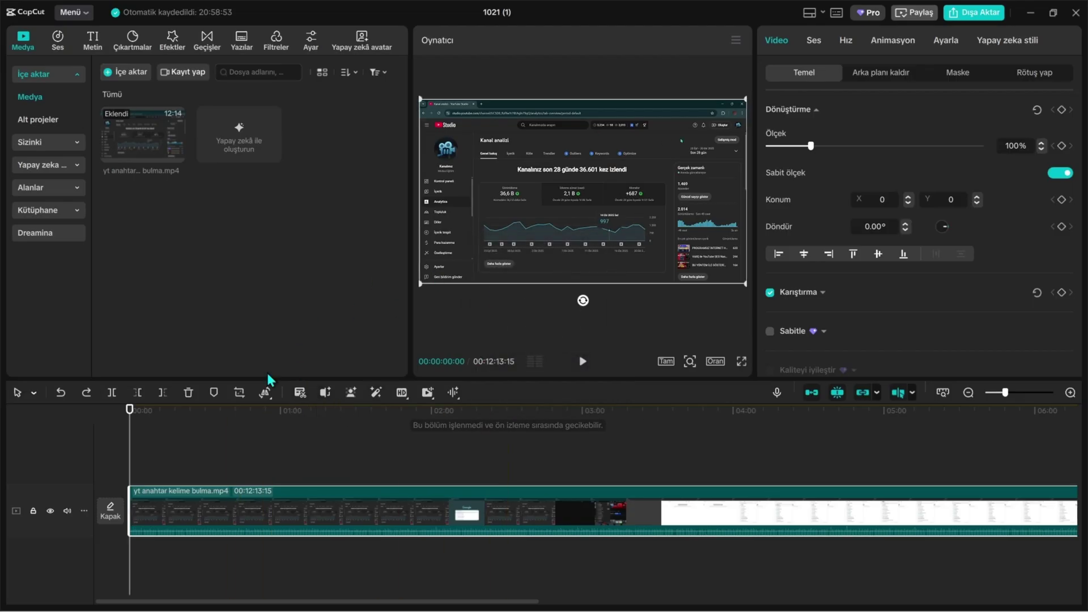
{"action": "scroll", "coordinate": [375, 490], "scroll_direction": "up", "scroll_amount": 5}
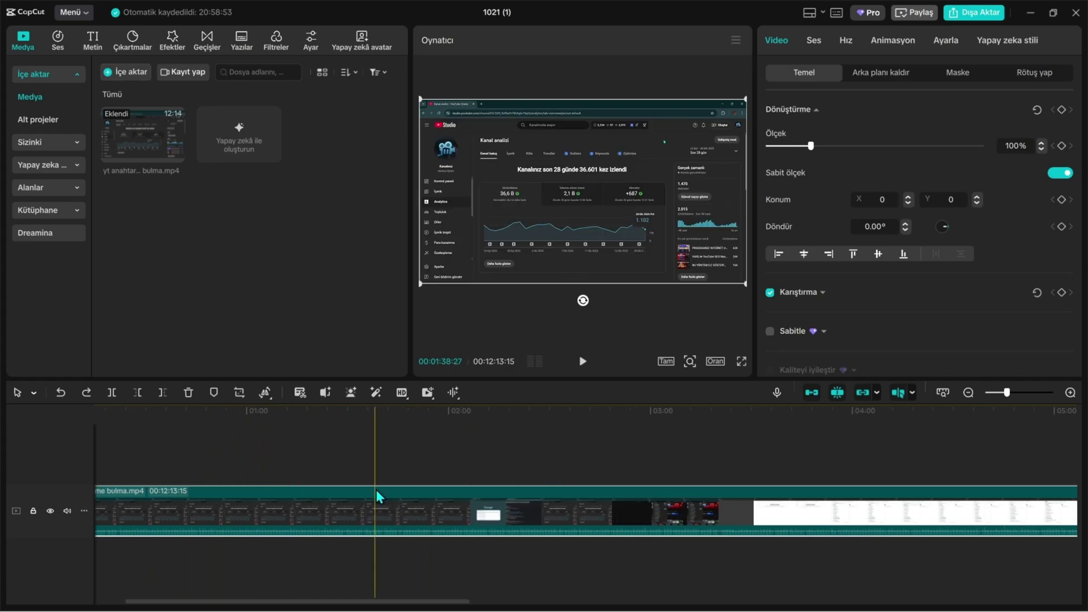
{"action": "scroll", "coordinate": [362, 498], "scroll_direction": "up", "scroll_amount": 2}
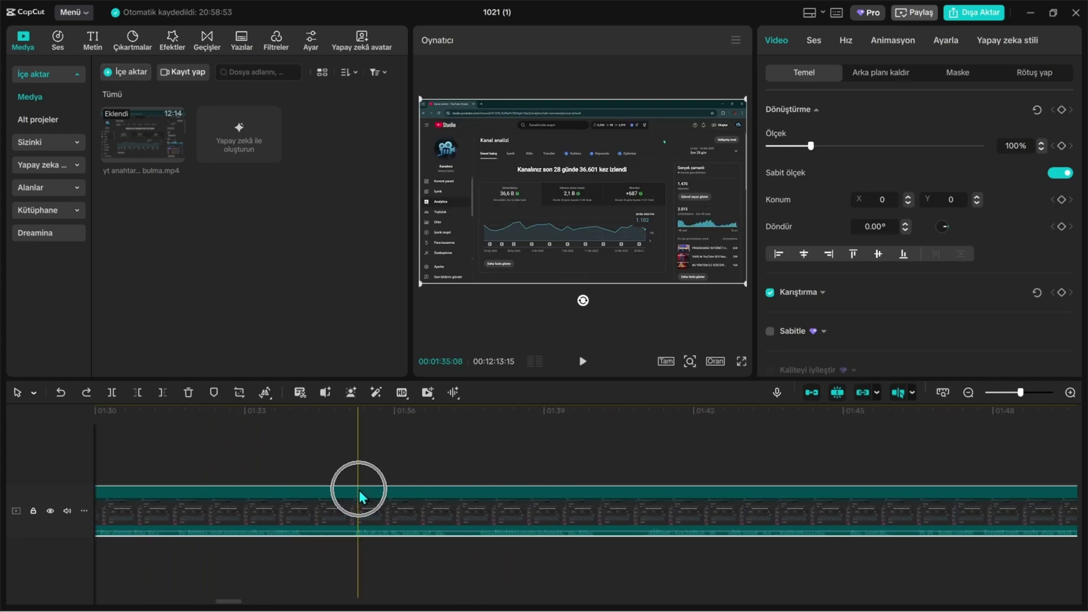